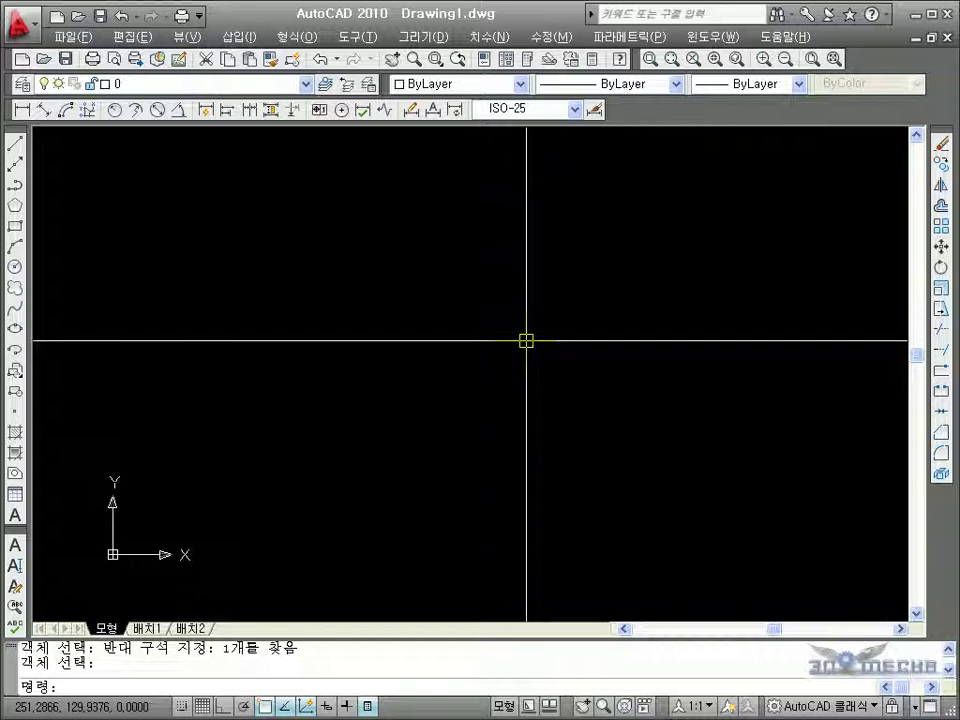
Draw a box solid with BOX by picking two base corners and a height
{"action": "middle_click_drag", "start_coordinate": [272, 521], "coordinate": [251, 540]}
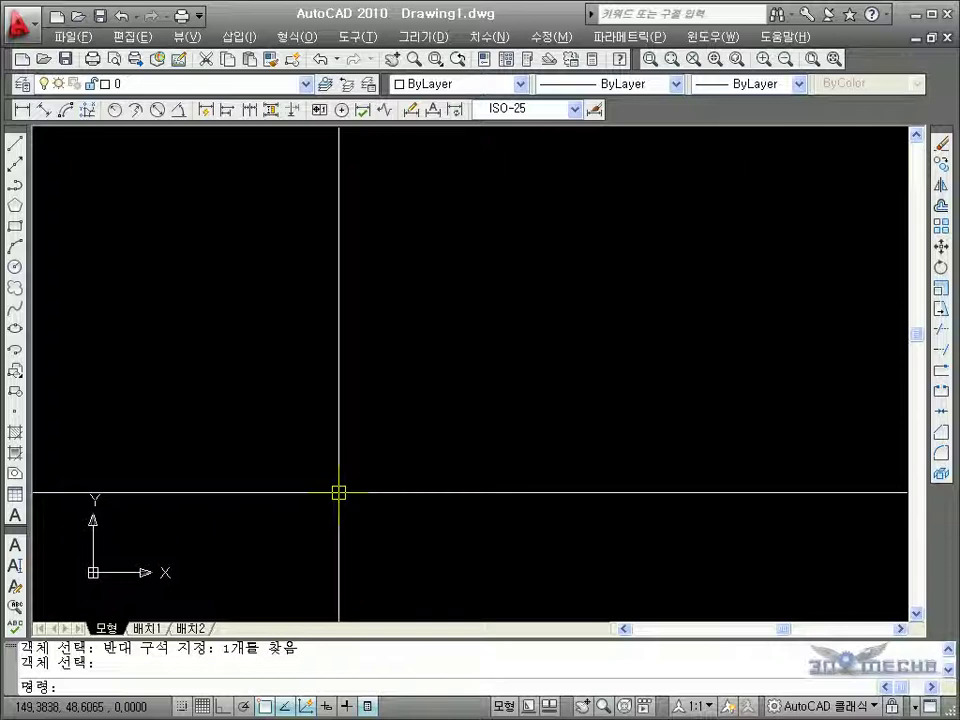
{"action": "type", "text": "Box"}
{"action": "key", "text": "Return"}
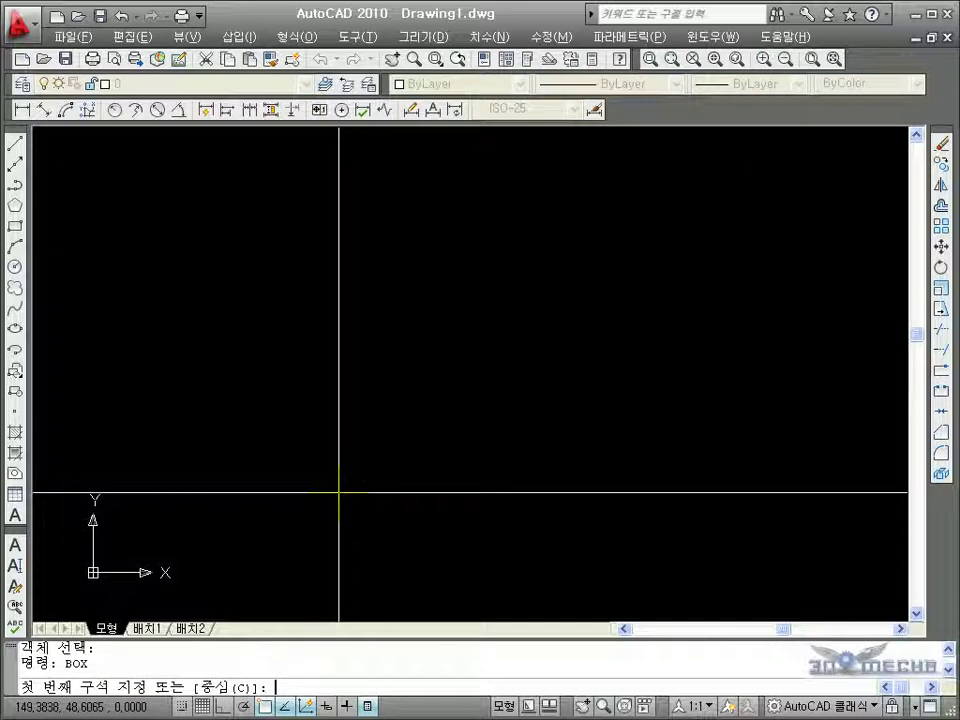
{"action": "left_click", "coordinate": [252, 348]}
{"action": "left_click", "coordinate": [670, 470]}
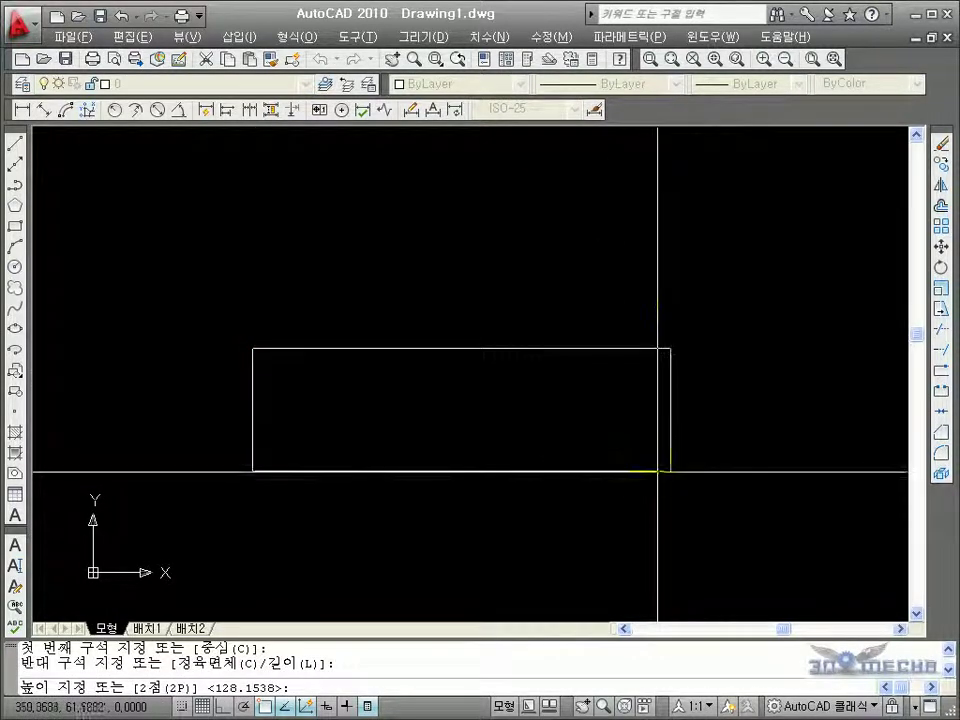
{"action": "left_click", "coordinate": [617, 259]}
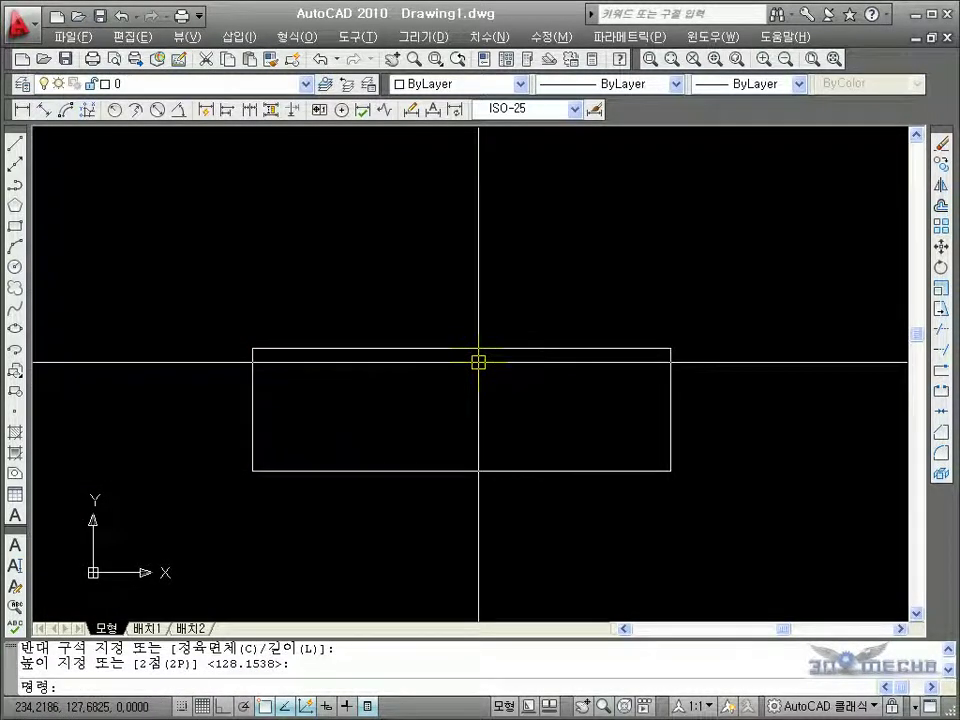
Set VPOINT to 1,1,1 and zoom out to see the box isometrically
{"action": "type", "text": "v"}
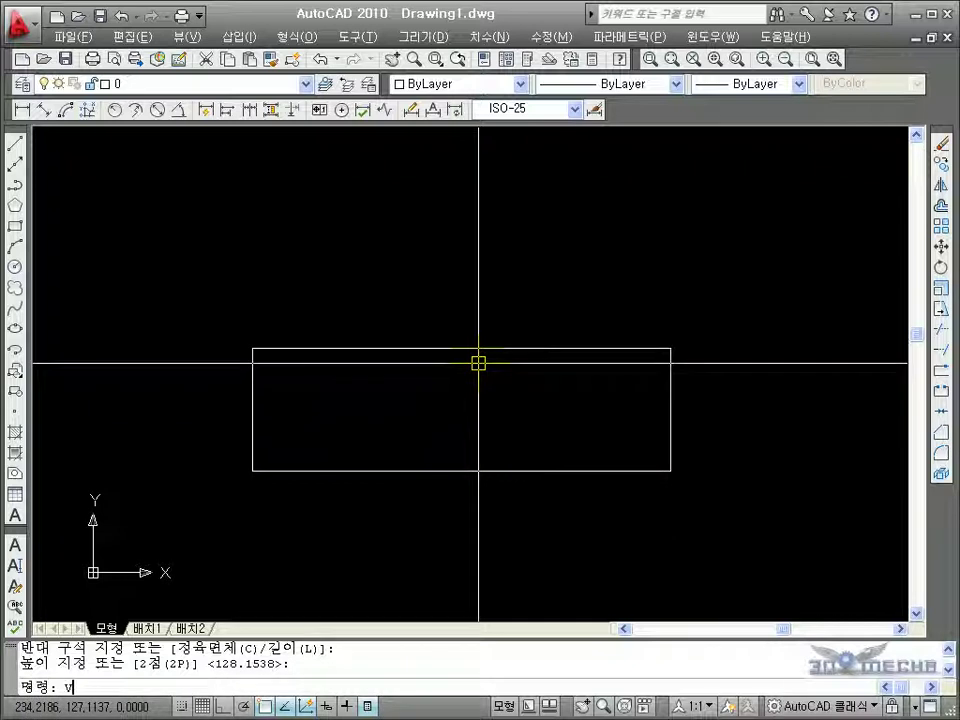
{"action": "key", "text": "Return"}
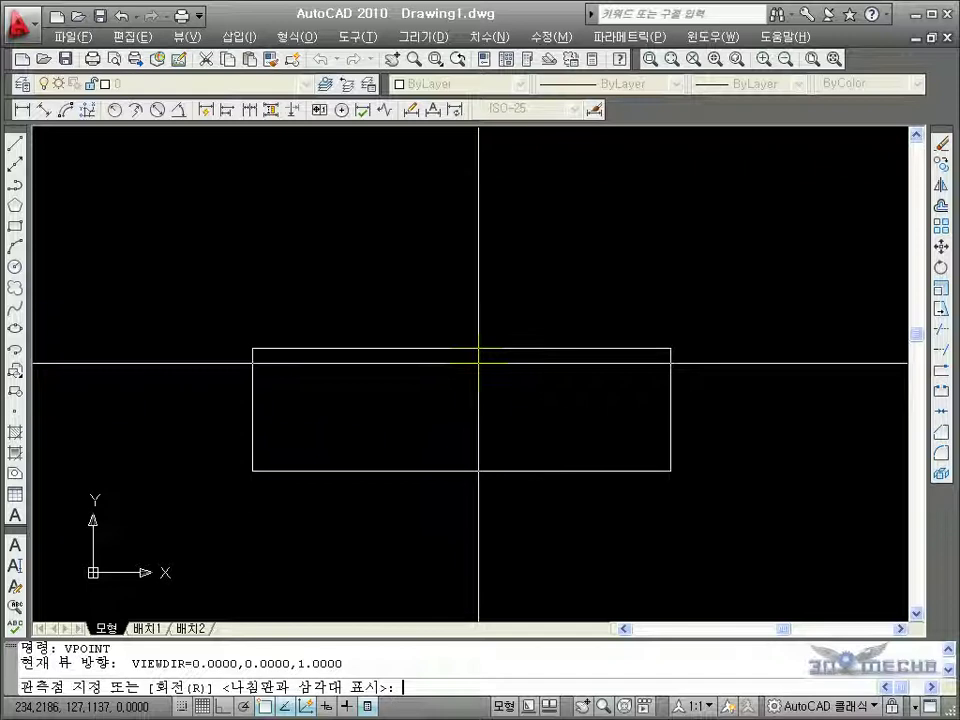
{"action": "type", "text": "1,1,1"}
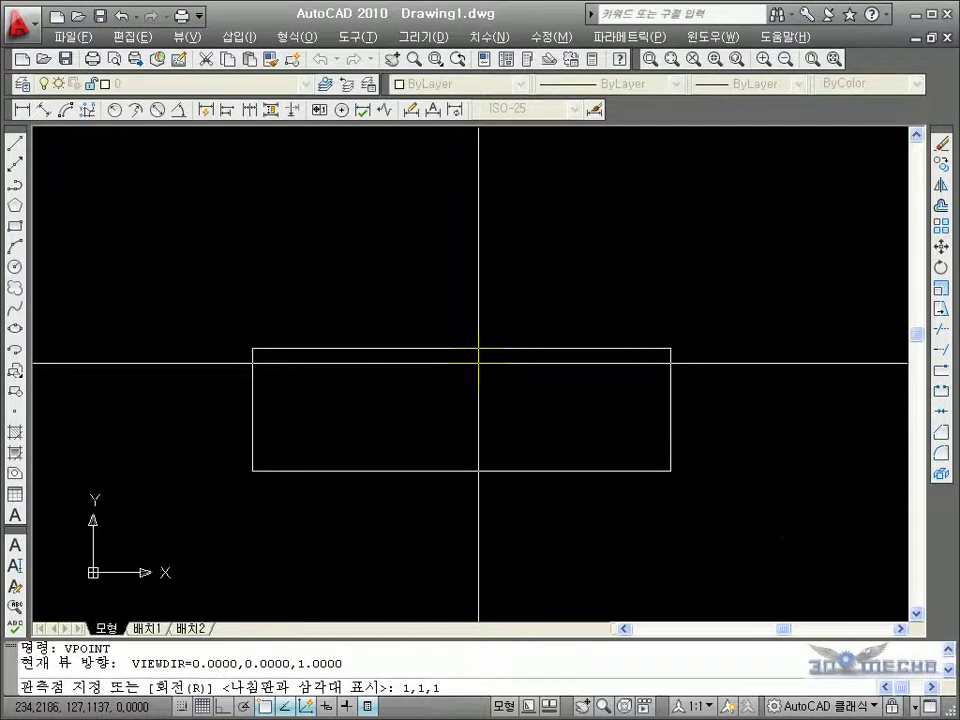
{"action": "key", "text": "Return"}
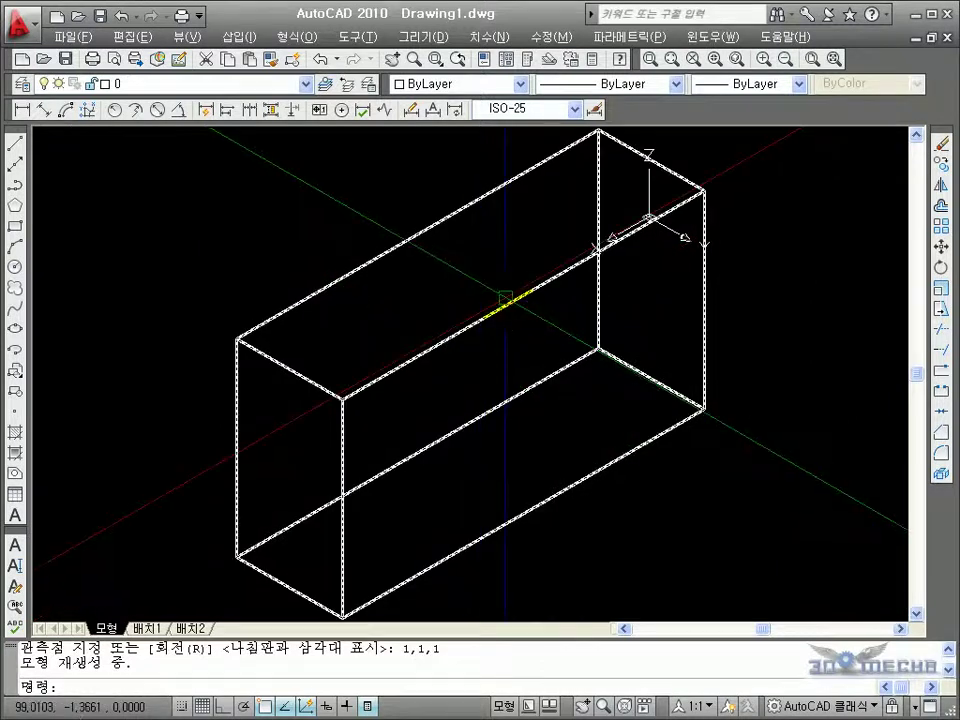
{"action": "scroll", "coordinate": [506, 293], "scroll_direction": "down", "scroll_amount": 2}
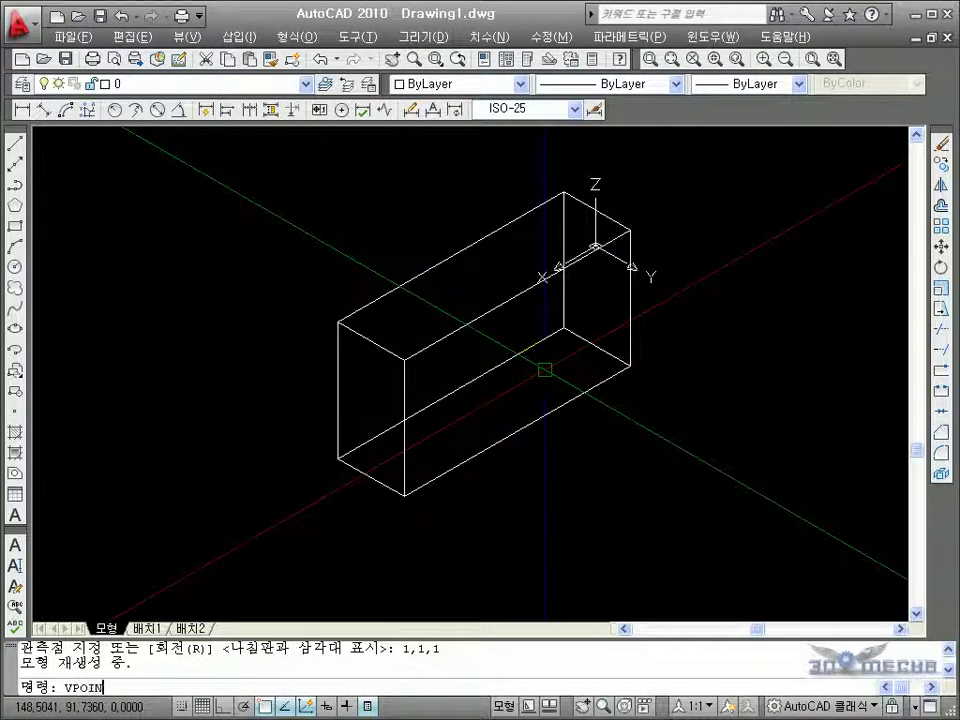
Apply VPOINT 0,1,1, then zoom out and recenter the box
{"action": "type", "text": "T"}
{"action": "key", "text": "Return"}
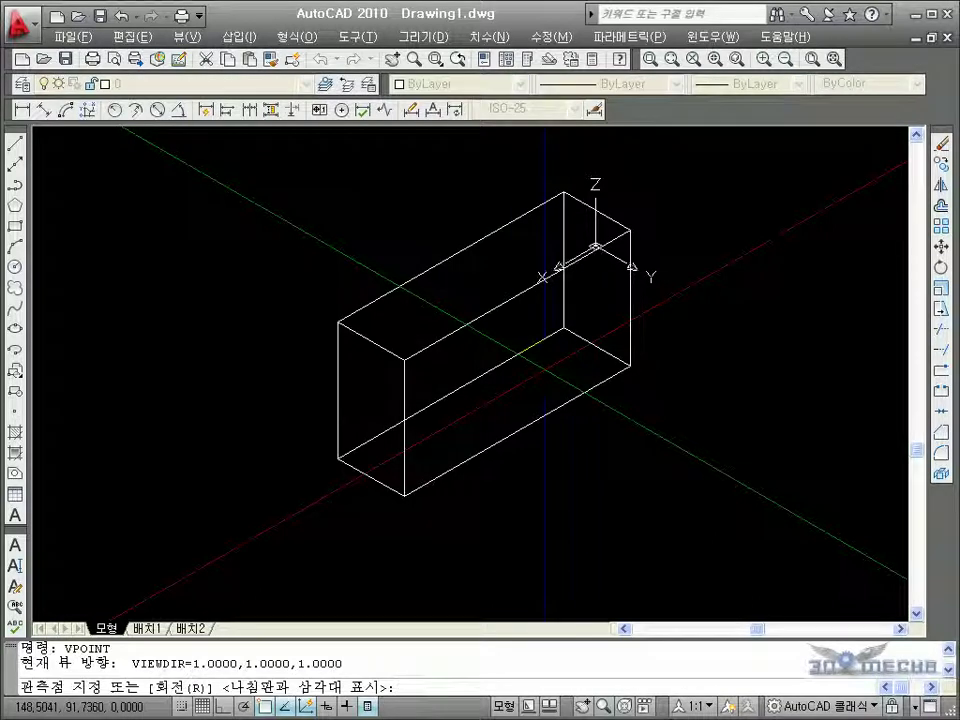
{"action": "type", "text": ",1,1"}
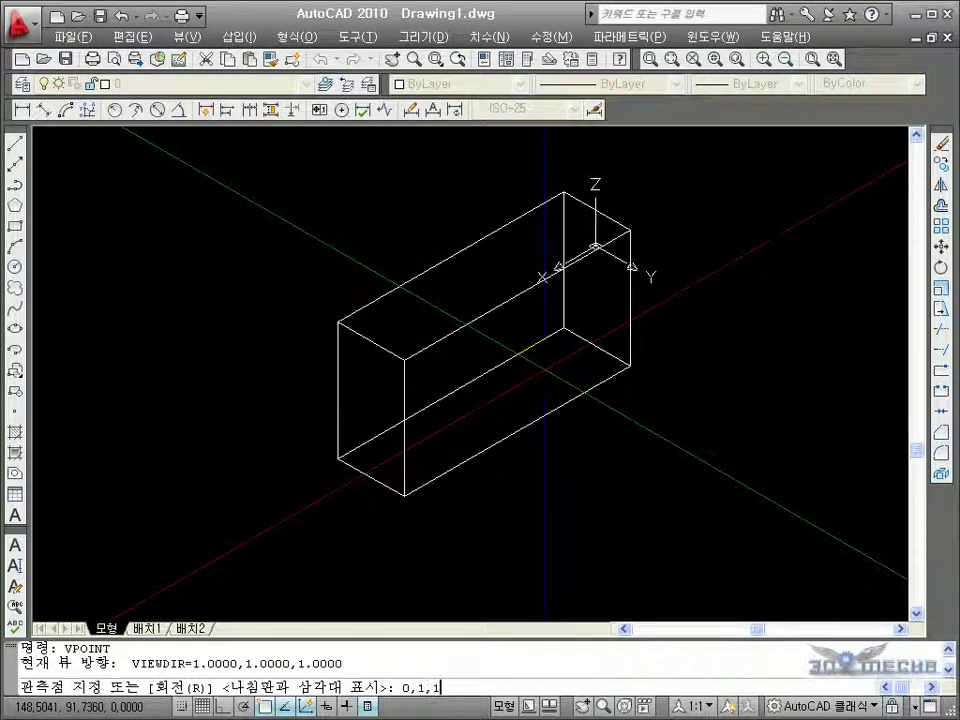
{"action": "key", "text": "Return"}
{"action": "scroll", "coordinate": [629, 317], "scroll_direction": "down", "scroll_amount": 4}
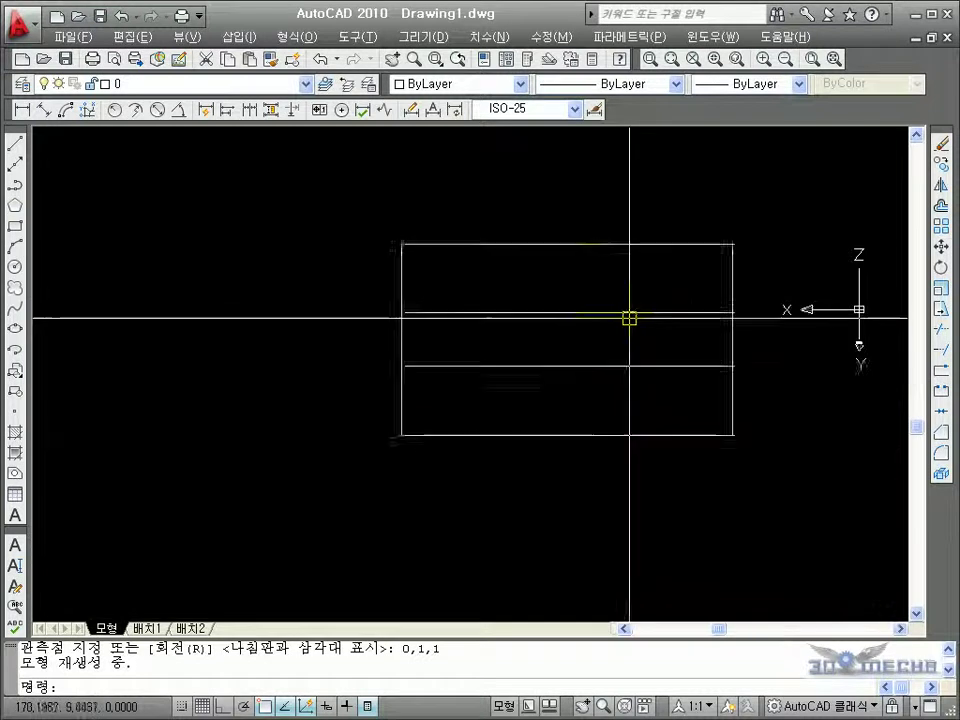
{"action": "middle_click_drag", "start_coordinate": [648, 321], "coordinate": [598, 349]}
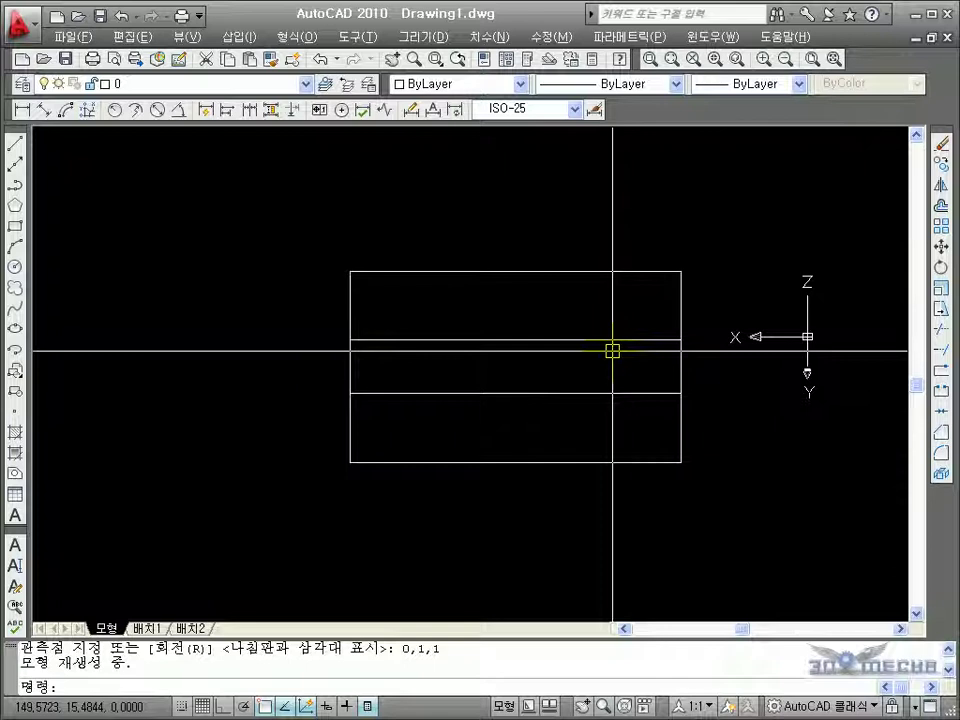
{"action": "key", "text": "Escape"}
{"action": "key", "text": "Escape"}
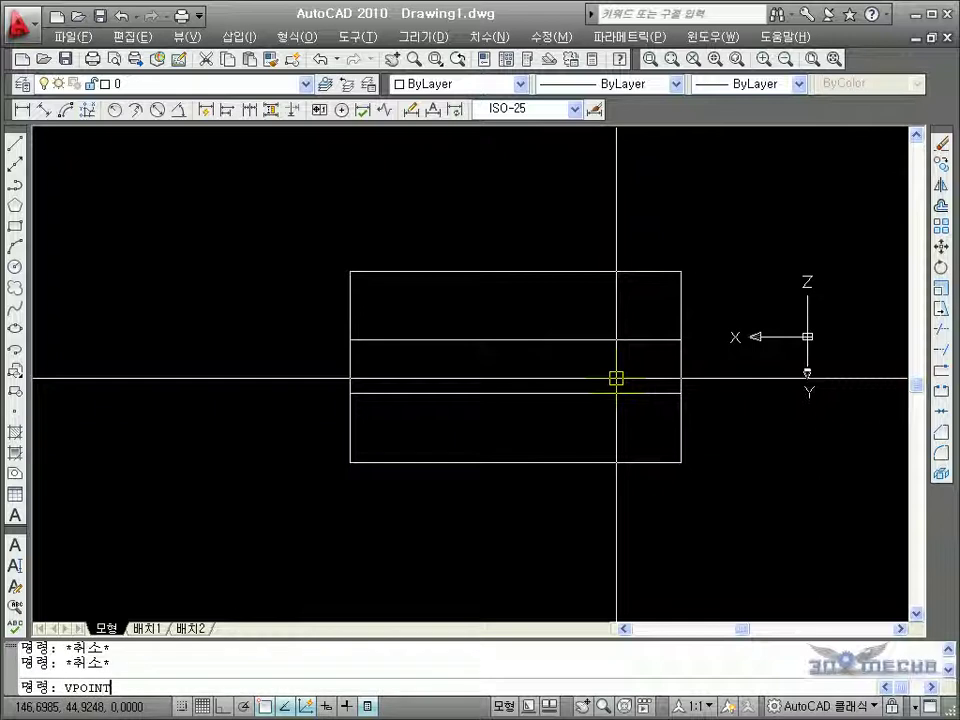
Apply VPOINT 1,-1,1, then zoom out and reposition the box
{"action": "key", "text": "Return"}
{"action": "type", "text": "1,-1,"}
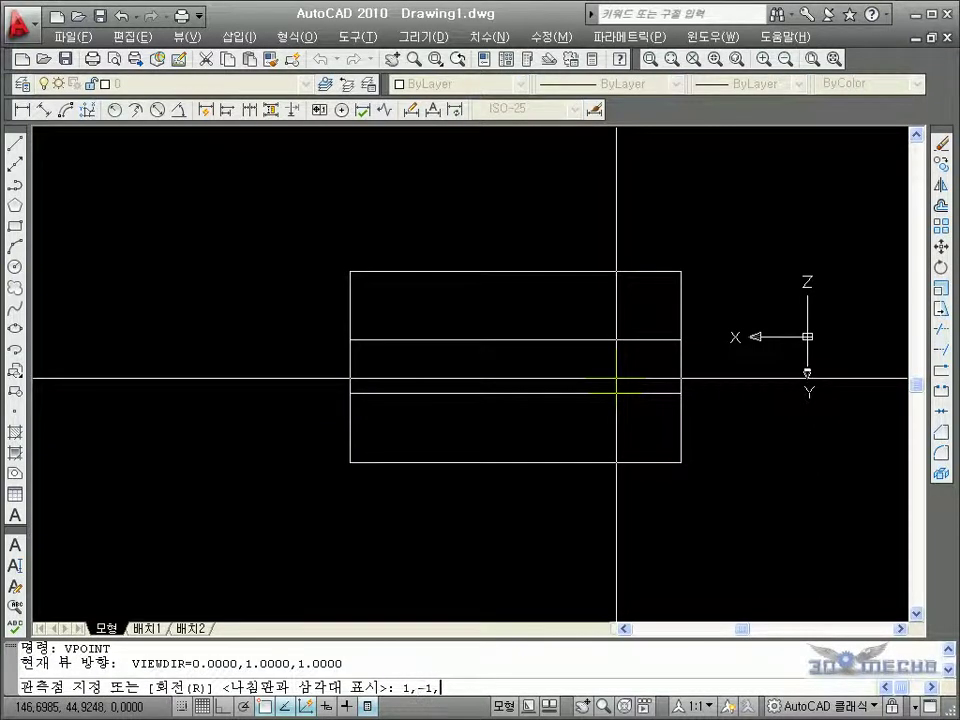
{"action": "type", "text": "1"}
{"action": "key", "text": "Return"}
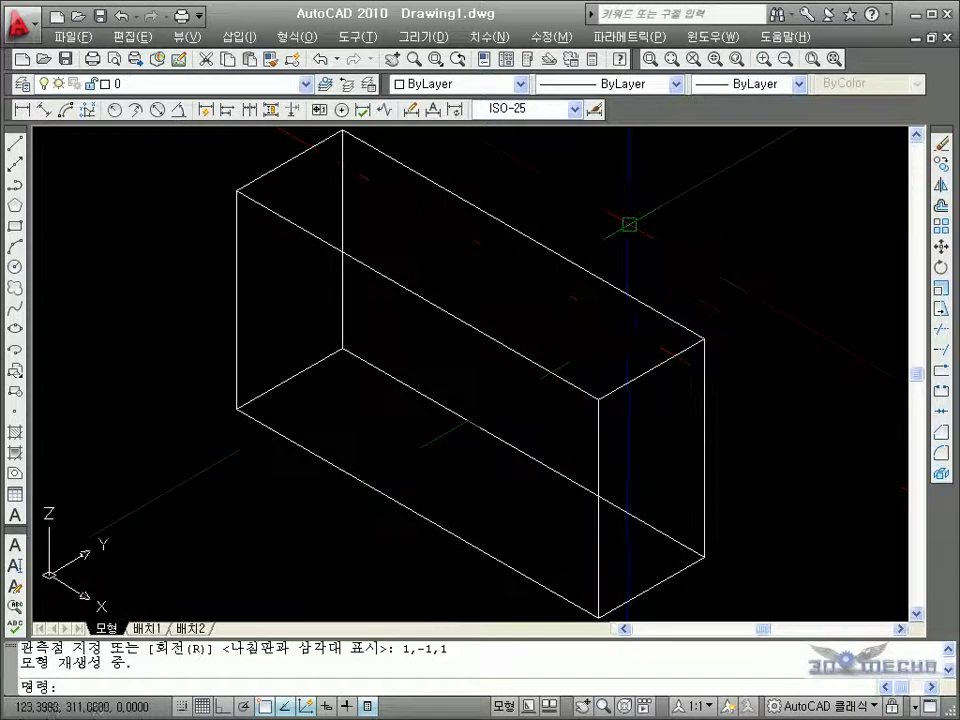
{"action": "scroll", "coordinate": [625, 223], "scroll_direction": "down", "scroll_amount": 2}
{"action": "middle_click_drag", "start_coordinate": [625, 223], "coordinate": [515, 287]}
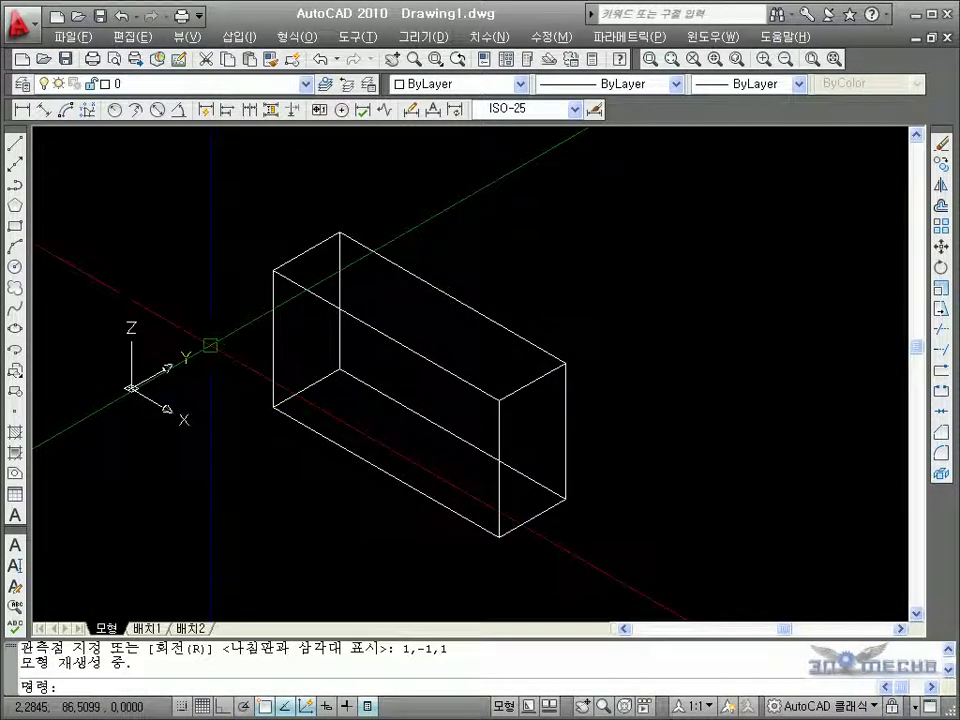
Apply VPOINT 0,0,1 for plan view, then zoom out and center the box
{"action": "type", "text": "VPOINT"}
{"action": "key", "text": "Return"}
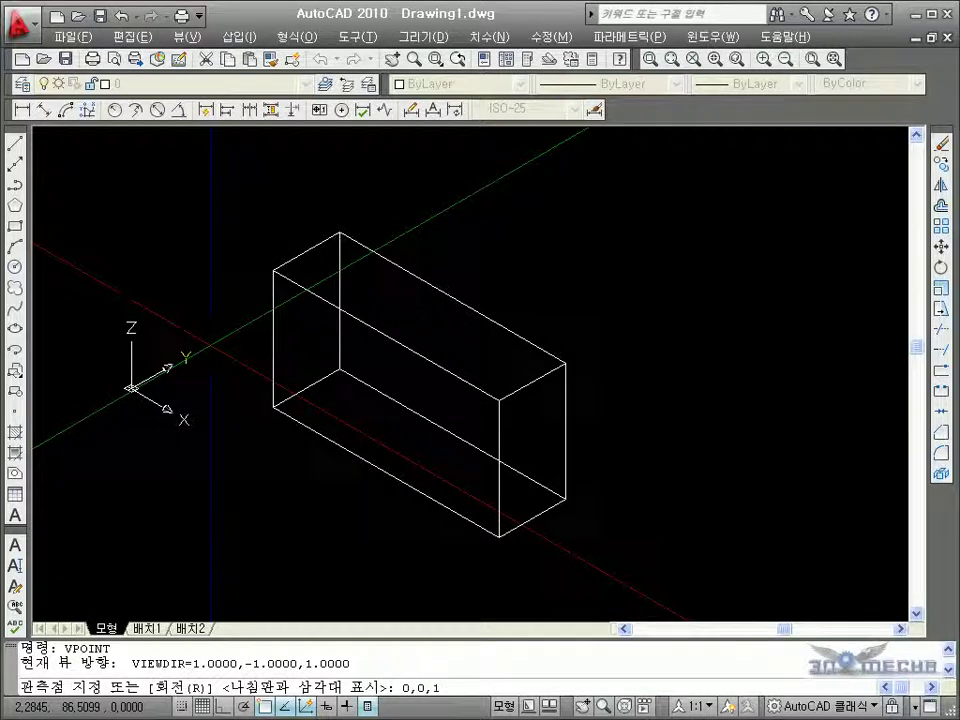
{"action": "key", "text": "Return"}
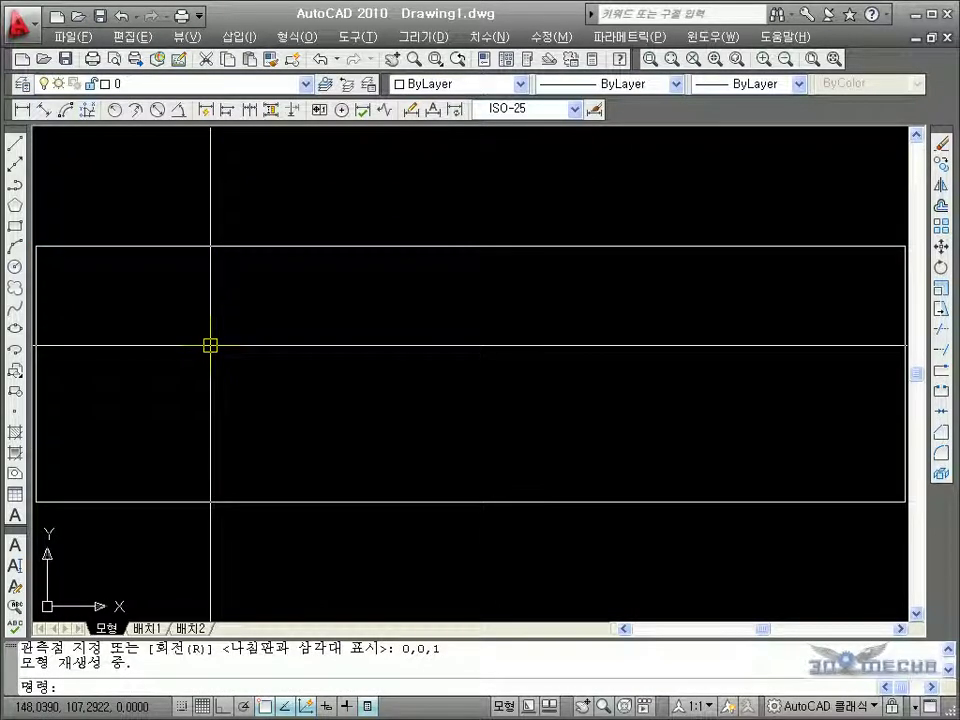
{"action": "double_click", "coordinate": [403, 649]}
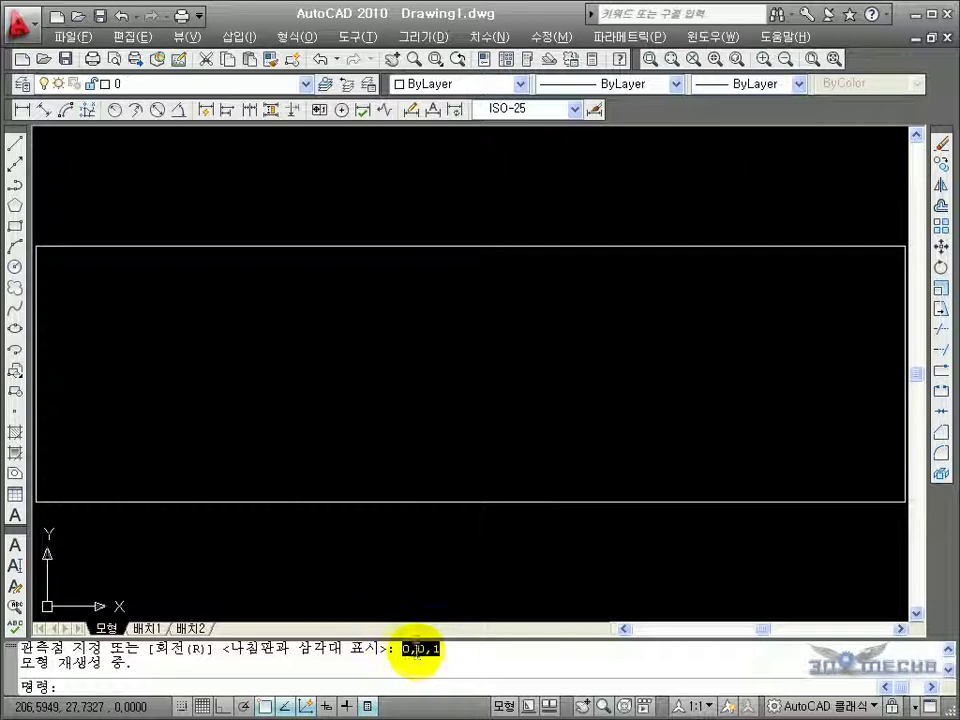
{"action": "left_click", "coordinate": [455, 650]}
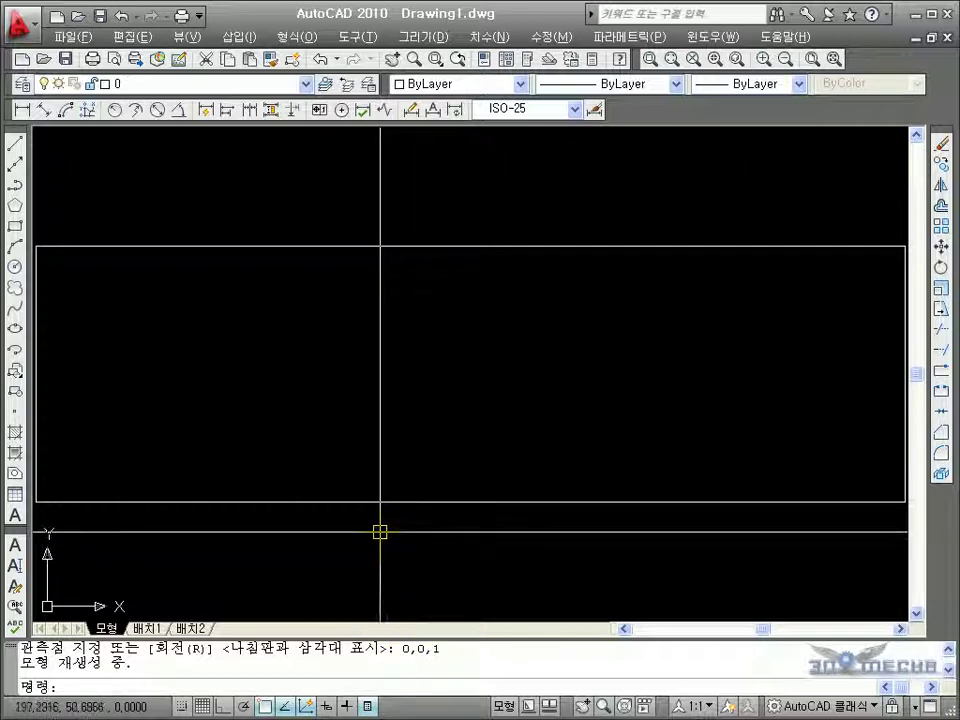
{"action": "scroll", "coordinate": [380, 526], "scroll_direction": "down", "scroll_amount": 1}
{"action": "scroll", "coordinate": [382, 518], "scroll_direction": "down", "scroll_amount": 1}
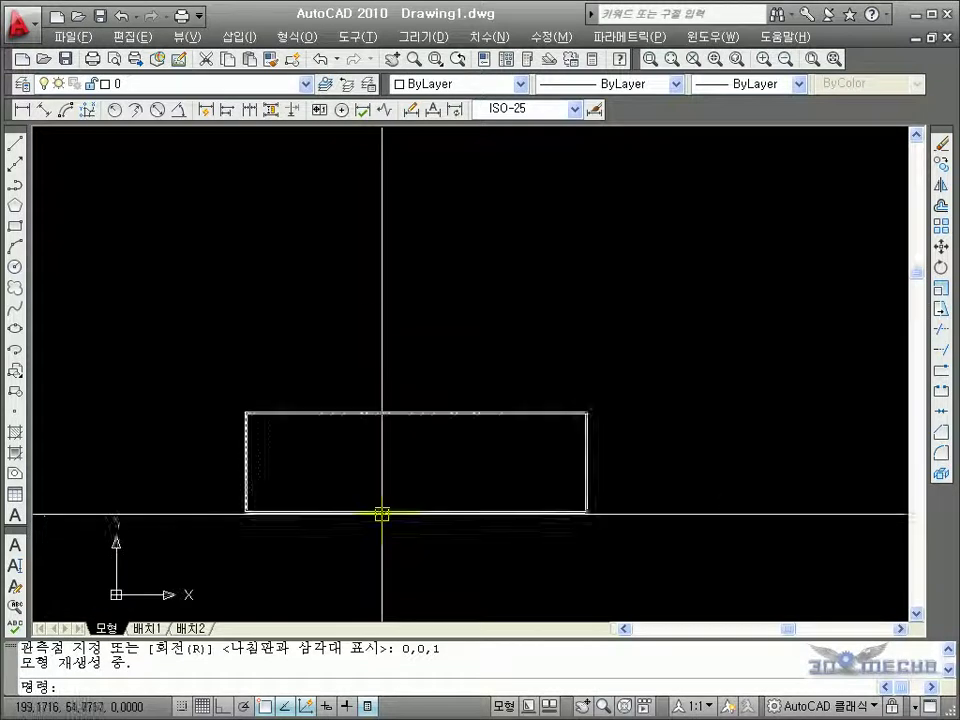
{"action": "middle_click_drag", "start_coordinate": [382, 514], "coordinate": [408, 472]}
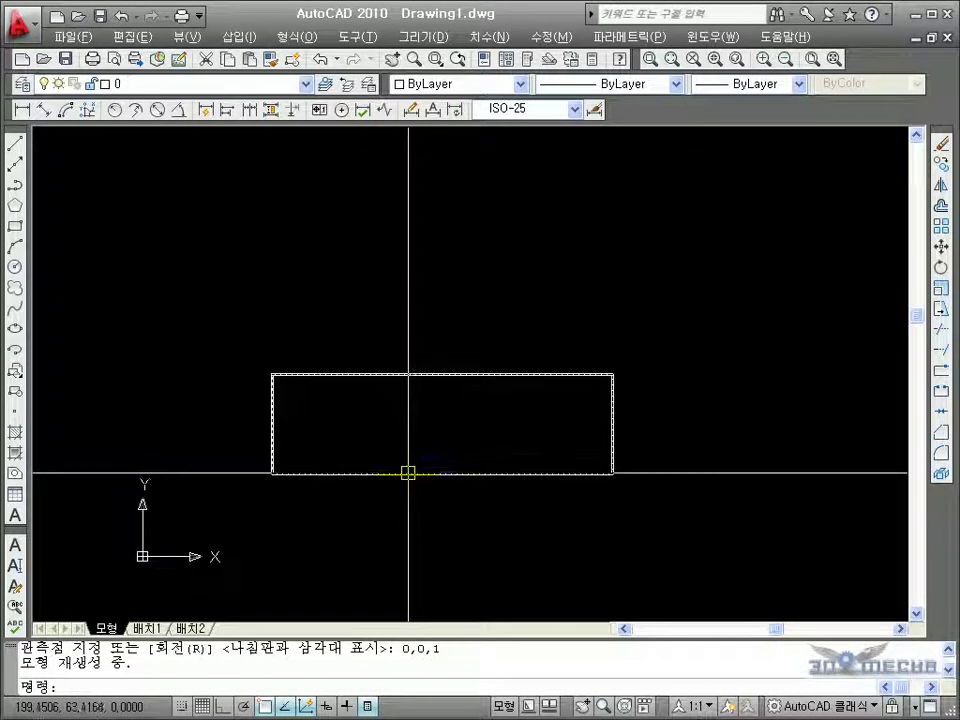
Orbit the box with 3DORBIT out of plan view into an angled wireframe
{"action": "type", "text": "3DO"}
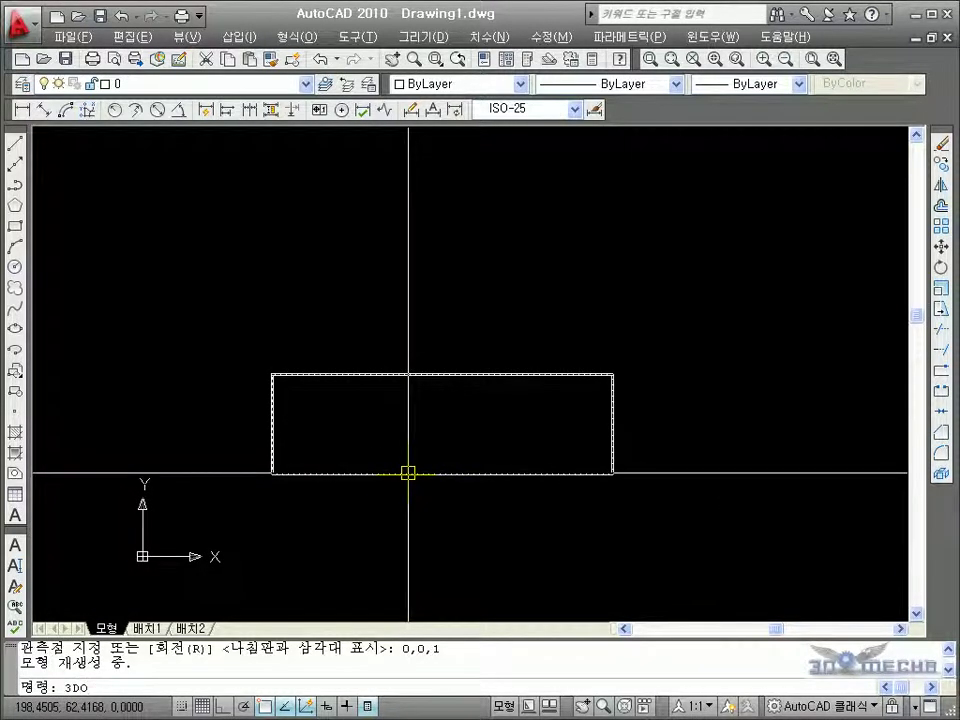
{"action": "key", "text": "Return"}
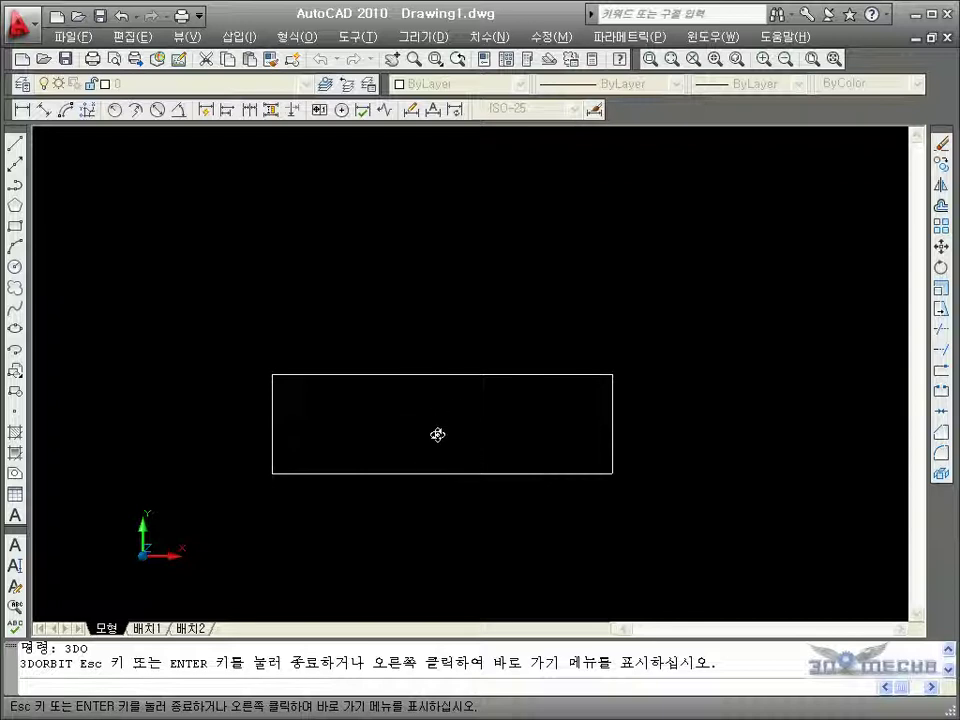
{"action": "mouse_move", "coordinate": [441, 426]}
{"action": "left_mouse_down"}
{"action": "mouse_move", "coordinate": [541, 245]}
{"action": "mouse_move", "coordinate": [636, 328]}
{"action": "mouse_move", "coordinate": [435, 349]}
{"action": "mouse_move", "coordinate": [514, 426]}
{"action": "mouse_move", "coordinate": [577, 427]}
{"action": "mouse_move", "coordinate": [459, 399]}
{"action": "mouse_move", "coordinate": [486, 439]}
{"action": "mouse_move", "coordinate": [574, 437]}
{"action": "mouse_move", "coordinate": [661, 399]}
{"action": "mouse_move", "coordinate": [581, 401]}
{"action": "mouse_move", "coordinate": [602, 407]}
{"action": "mouse_move", "coordinate": [519, 377]}
{"action": "mouse_move", "coordinate": [550, 396]}
{"action": "left_mouse_up"}
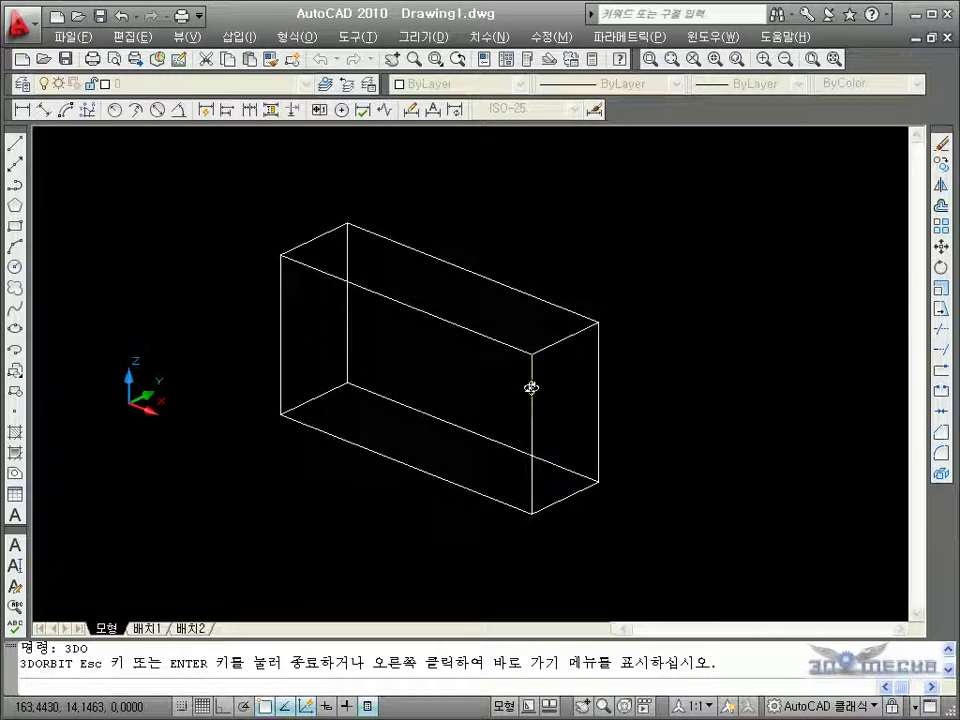
{"action": "mouse_move", "coordinate": [461, 300]}
{"action": "left_mouse_down"}
{"action": "mouse_move", "coordinate": [407, 274]}
{"action": "mouse_move", "coordinate": [437, 283]}
{"action": "left_mouse_up"}
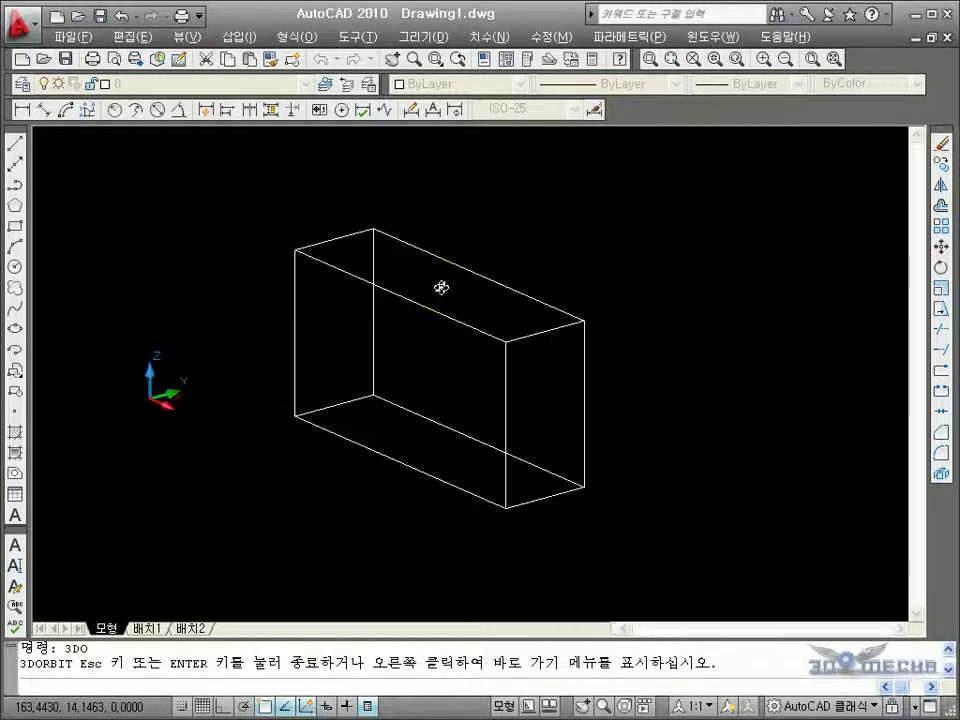
Exit orbiting and restart 3DORBIT
{"action": "right_click", "coordinate": [443, 285]}
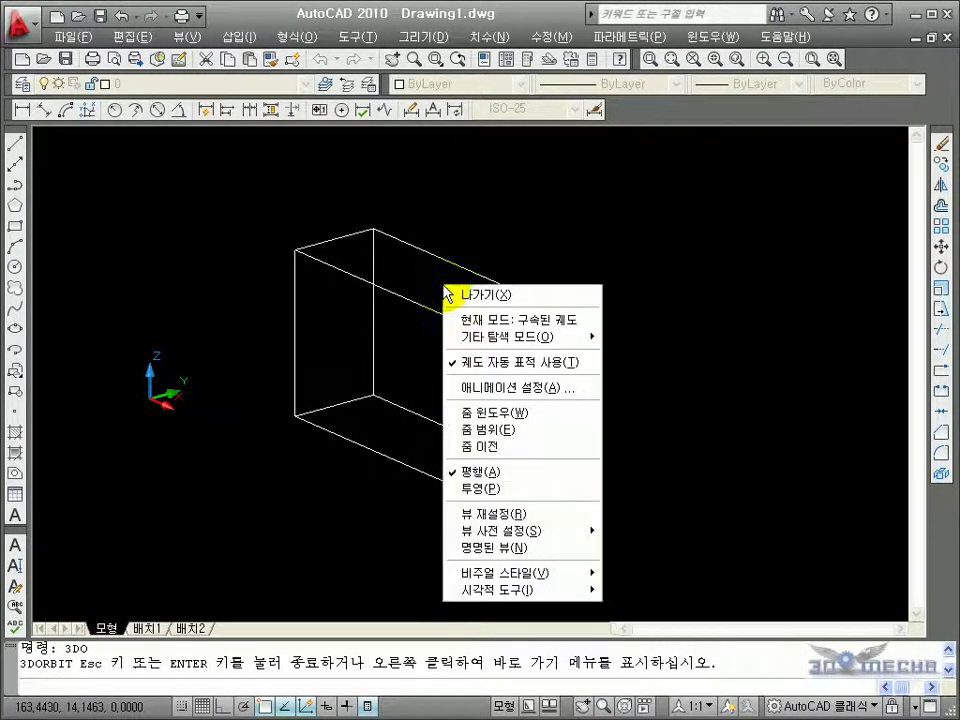
{"action": "left_click", "coordinate": [462, 295]}
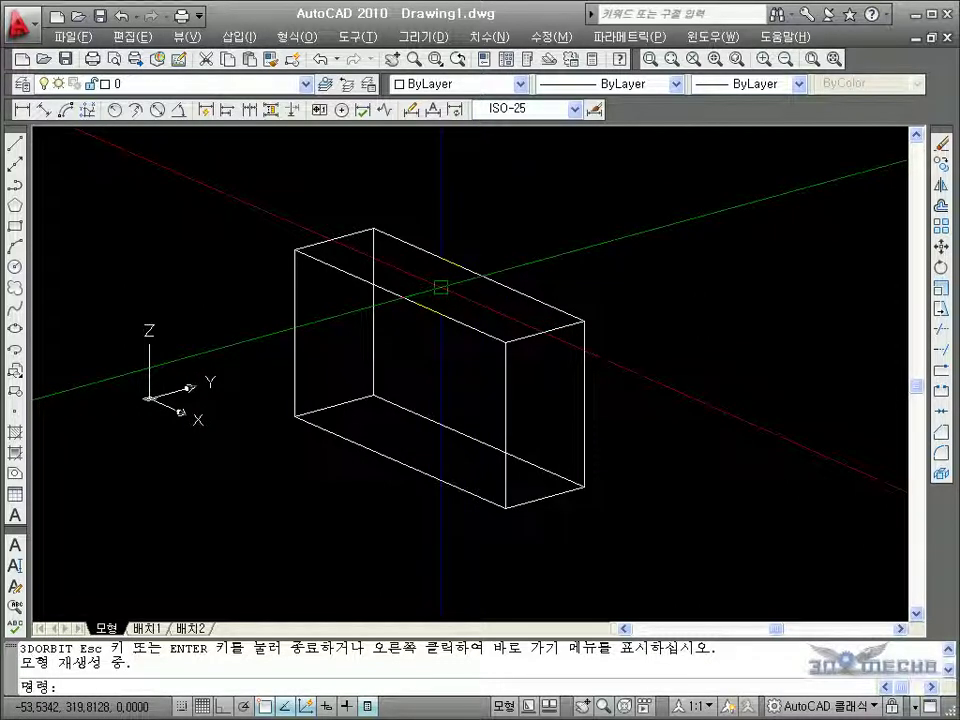
{"action": "key", "text": "Return"}
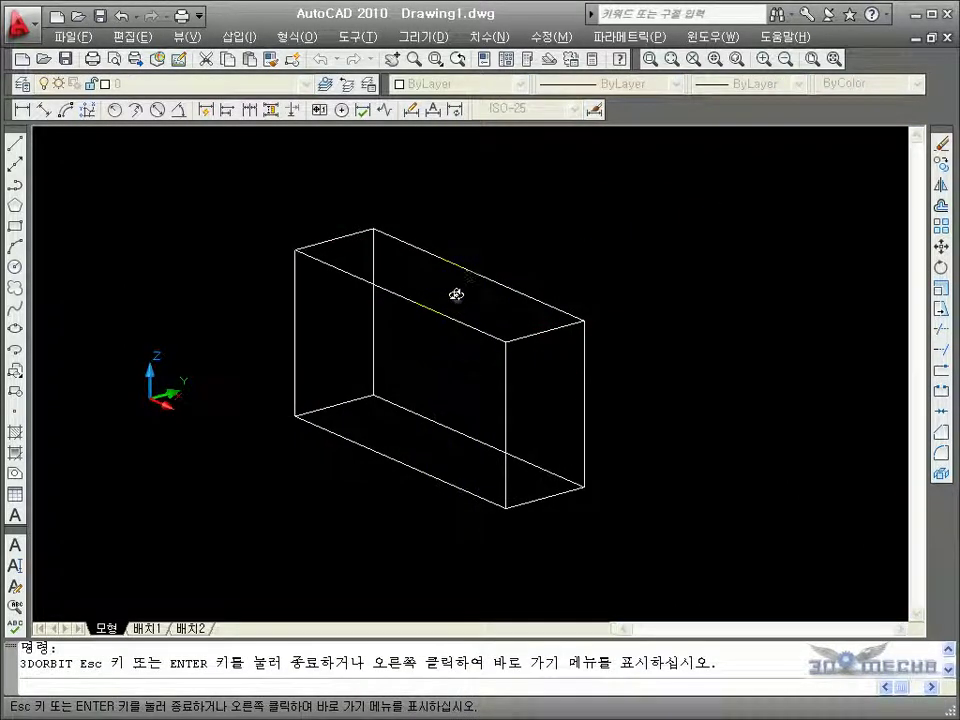
Swing the box slightly and switch its visual style to 3D Hidden
{"action": "mouse_move", "coordinate": [447, 295]}
{"action": "left_mouse_down"}
{"action": "mouse_move", "coordinate": [446, 285]}
{"action": "mouse_move", "coordinate": [405, 272]}
{"action": "mouse_move", "coordinate": [375, 285]}
{"action": "mouse_move", "coordinate": [432, 277]}
{"action": "mouse_move", "coordinate": [432, 287]}
{"action": "left_mouse_up"}
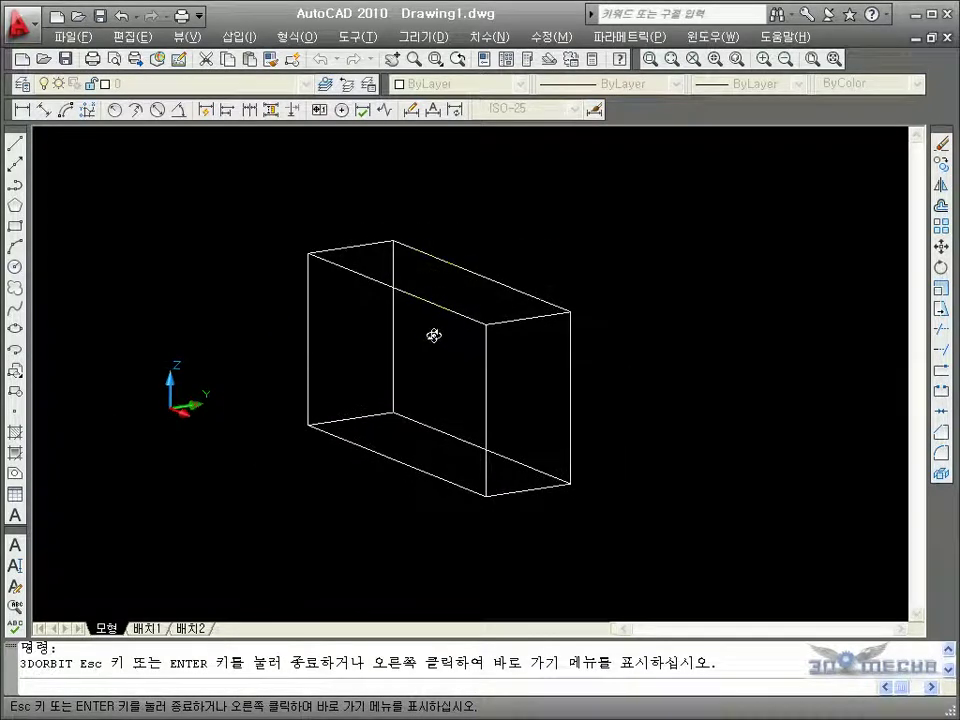
{"action": "right_click", "coordinate": [416, 172]}
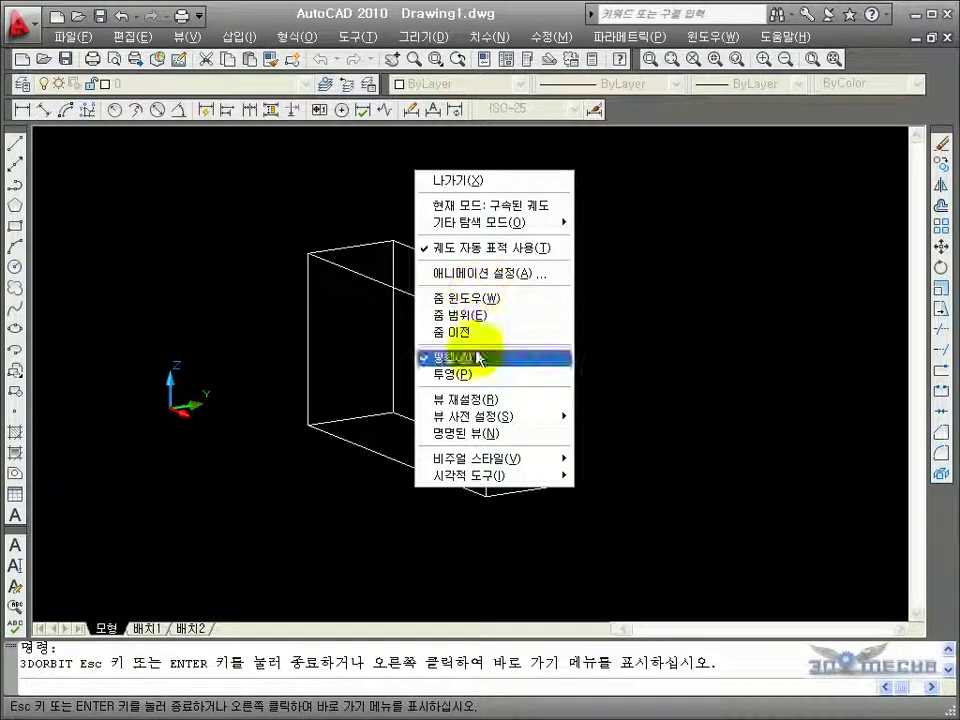
{"action": "mouse_move", "coordinate": [470, 458]}
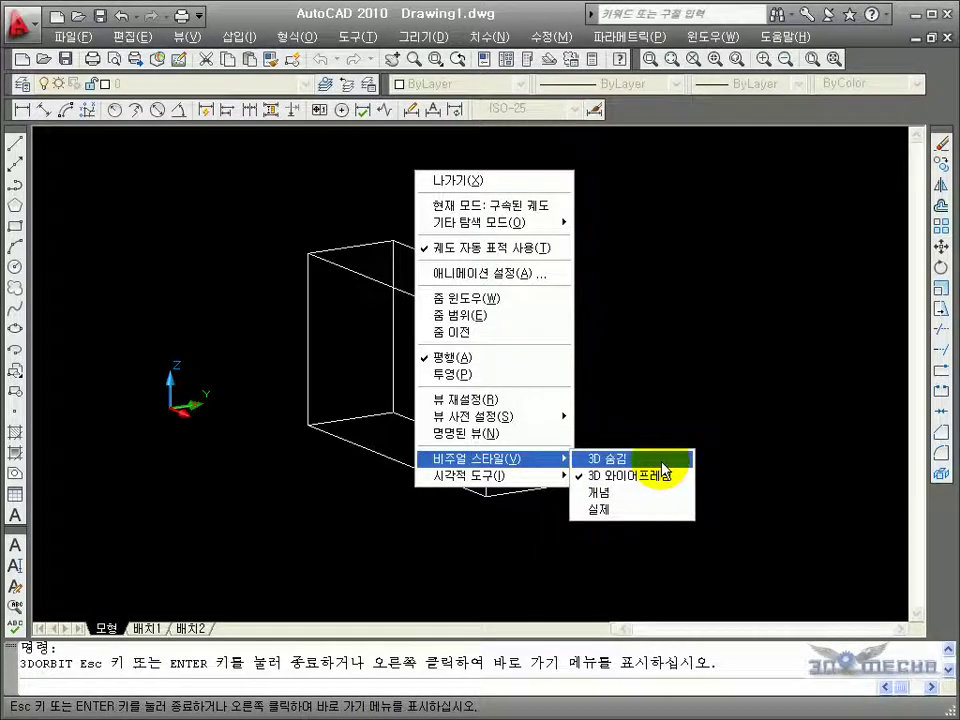
{"action": "left_click", "coordinate": [662, 462]}
Orbit the hidden-line box, restart orbiting, and return to 3D Wireframe style
{"action": "mouse_move", "coordinate": [609, 360]}
{"action": "left_mouse_down"}
{"action": "mouse_move", "coordinate": [410, 399]}
{"action": "mouse_move", "coordinate": [272, 356]}
{"action": "mouse_move", "coordinate": [617, 349]}
{"action": "mouse_move", "coordinate": [622, 368]}
{"action": "mouse_move", "coordinate": [596, 257]}
{"action": "mouse_move", "coordinate": [574, 285]}
{"action": "mouse_move", "coordinate": [604, 281]}
{"action": "left_mouse_up"}
{"action": "right_click", "coordinate": [606, 285]}
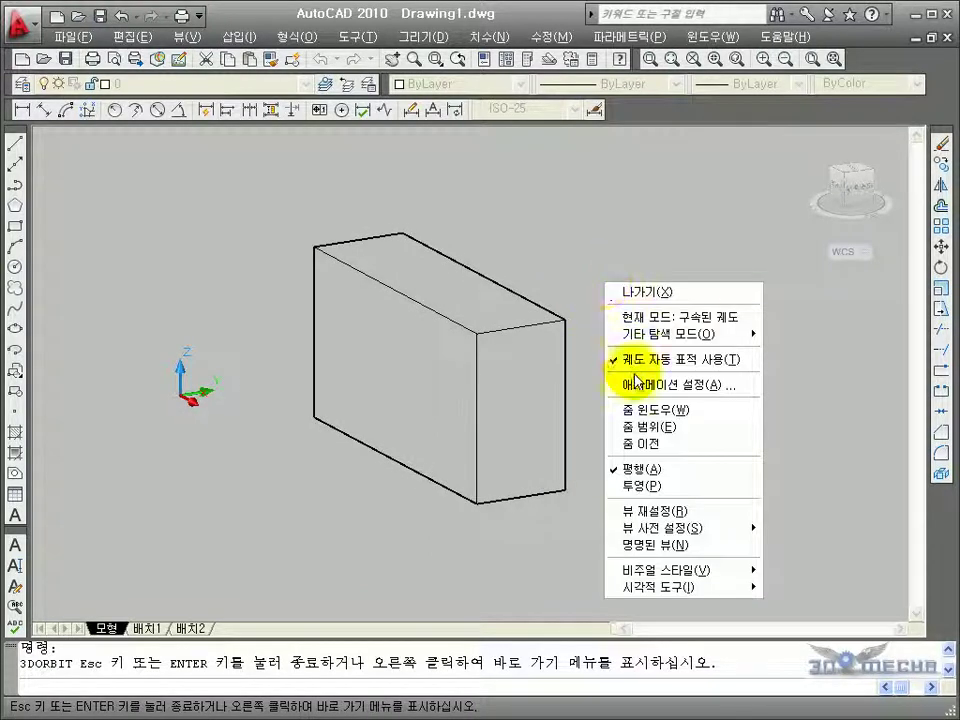
{"action": "left_click", "coordinate": [625, 292]}
{"action": "key", "text": "Return"}
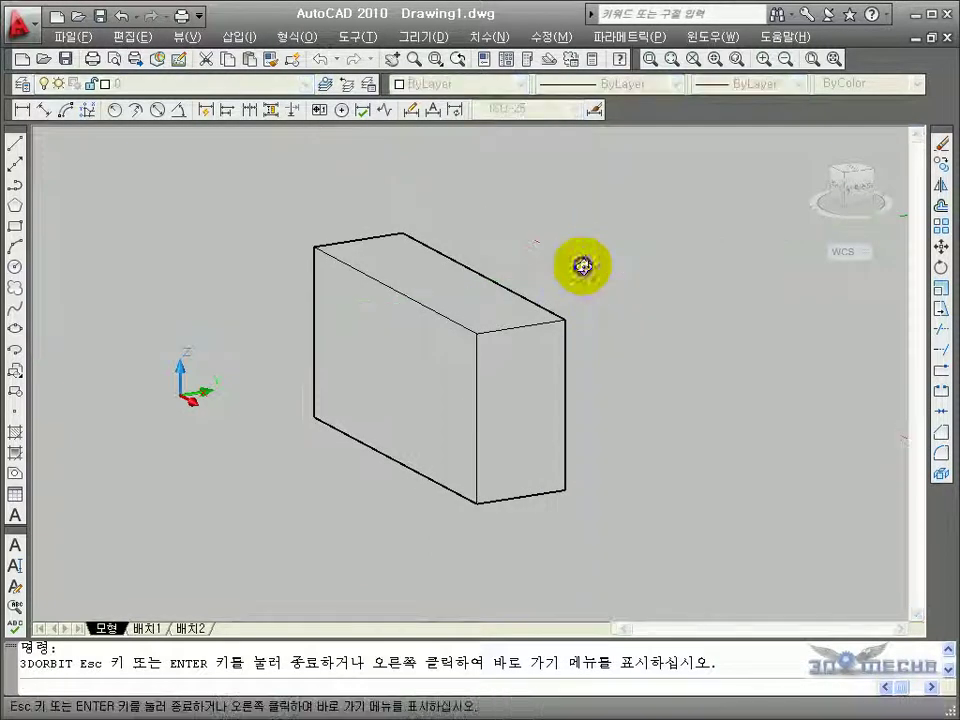
{"action": "right_click", "coordinate": [585, 268]}
{"action": "mouse_move", "coordinate": [645, 559]}
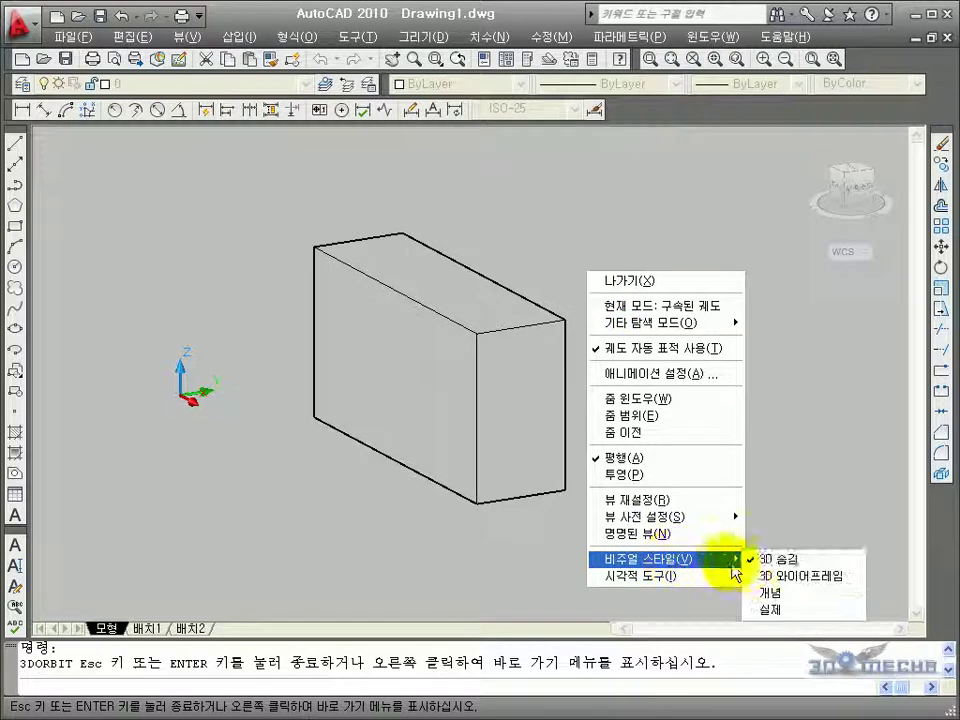
{"action": "left_click", "coordinate": [766, 576]}
Orbit the wireframe box, shade it in Conceptual style, and orbit again
{"action": "mouse_move", "coordinate": [517, 306]}
{"action": "left_mouse_down"}
{"action": "mouse_move", "coordinate": [429, 289]}
{"action": "mouse_move", "coordinate": [542, 283]}
{"action": "mouse_move", "coordinate": [574, 328]}
{"action": "mouse_move", "coordinate": [513, 221]}
{"action": "left_mouse_up"}
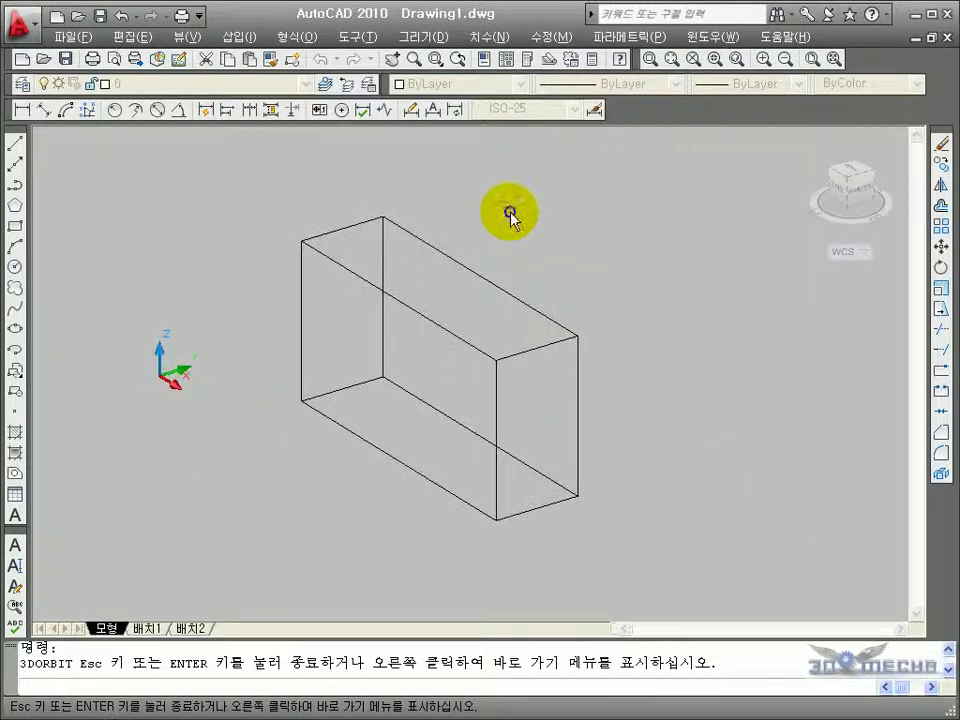
{"action": "right_click", "coordinate": [511, 212]}
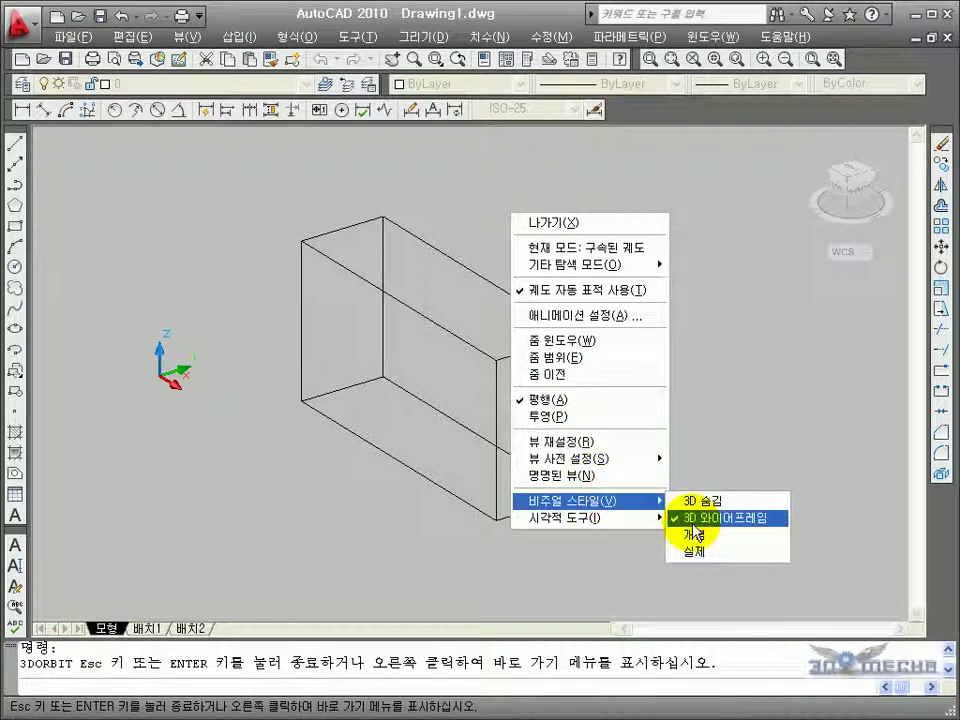
{"action": "left_click", "coordinate": [694, 534]}
{"action": "mouse_move", "coordinate": [696, 529]}
{"action": "left_mouse_down"}
{"action": "mouse_move", "coordinate": [461, 407]}
{"action": "mouse_move", "coordinate": [601, 345]}
{"action": "mouse_move", "coordinate": [521, 441]}
{"action": "mouse_move", "coordinate": [594, 538]}
{"action": "mouse_move", "coordinate": [375, 467]}
{"action": "mouse_move", "coordinate": [487, 397]}
{"action": "mouse_move", "coordinate": [441, 476]}
{"action": "left_mouse_up"}
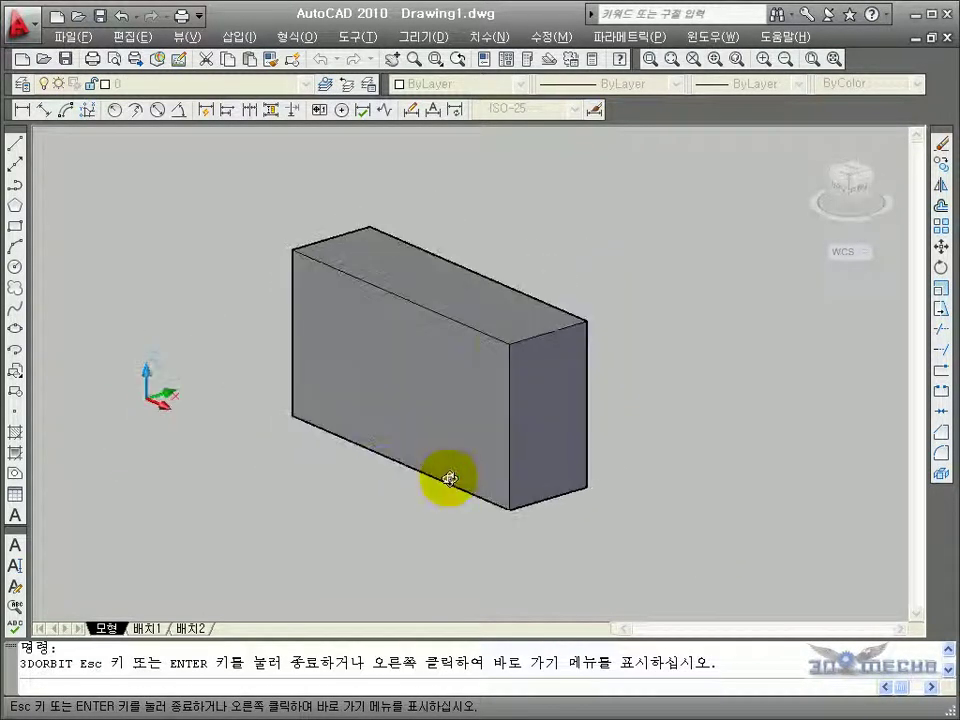
Switch the box to Realistic style and orbit it to a tall oblique angle
{"action": "right_click", "coordinate": [553, 240]}
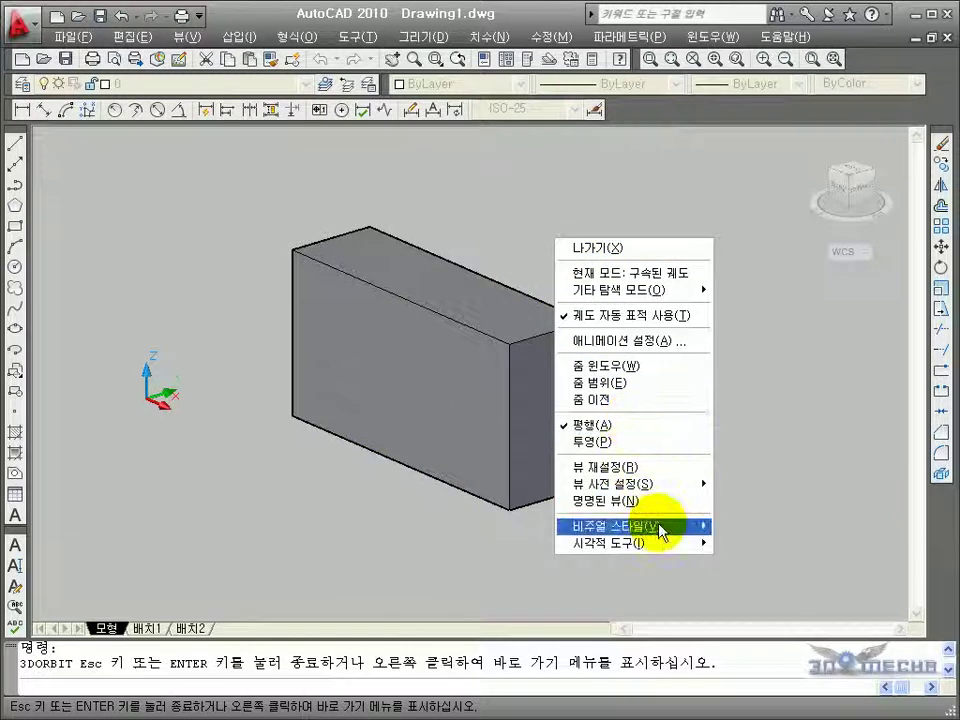
{"action": "mouse_move", "coordinate": [615, 526]}
{"action": "left_click", "coordinate": [748, 577]}
{"action": "mouse_move", "coordinate": [411, 393]}
{"action": "left_mouse_down"}
{"action": "mouse_move", "coordinate": [246, 358]}
{"action": "mouse_move", "coordinate": [298, 298]}
{"action": "mouse_move", "coordinate": [476, 336]}
{"action": "left_mouse_up"}
{"action": "mouse_move", "coordinate": [505, 391]}
{"action": "left_mouse_down"}
{"action": "mouse_move", "coordinate": [377, 345]}
{"action": "mouse_move", "coordinate": [377, 394]}
{"action": "mouse_move", "coordinate": [333, 395]}
{"action": "mouse_move", "coordinate": [422, 231]}
{"action": "mouse_move", "coordinate": [418, 255]}
{"action": "mouse_move", "coordinate": [510, 261]}
{"action": "mouse_move", "coordinate": [431, 251]}
{"action": "mouse_move", "coordinate": [491, 270]}
{"action": "mouse_move", "coordinate": [290, 181]}
{"action": "left_mouse_up"}
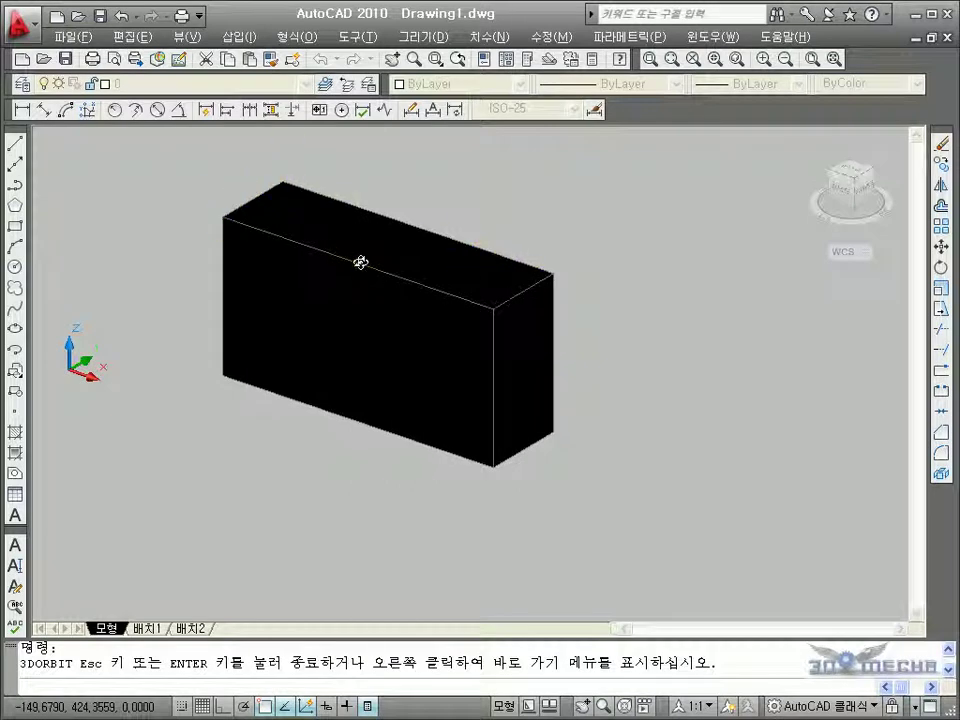
{"action": "left_click_drag", "start_coordinate": [574, 291], "coordinate": [577, 306]}
Toggle Perspective then back to Parallel projection, and exit orbiting
{"action": "right_click", "coordinate": [573, 305]}
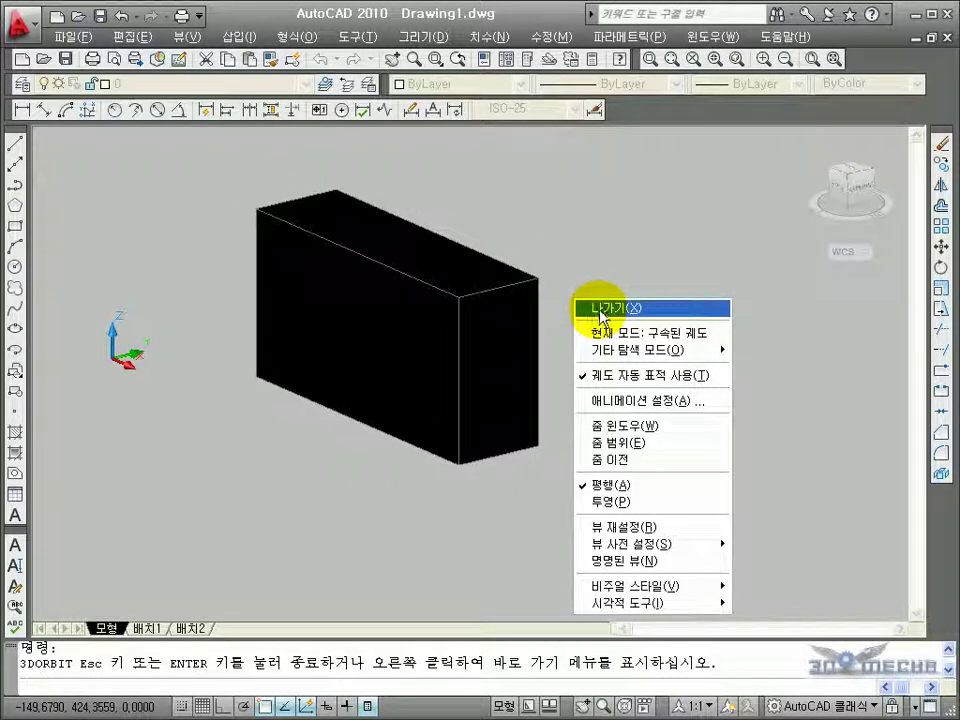
{"action": "left_click", "coordinate": [607, 500]}
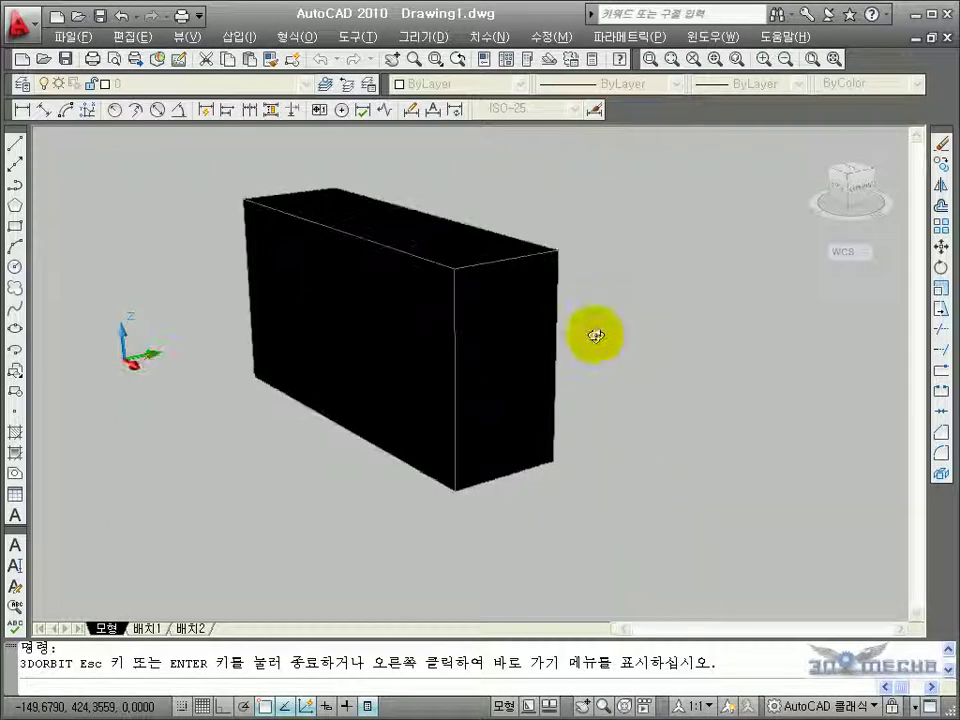
{"action": "right_click", "coordinate": [612, 312]}
{"action": "left_click", "coordinate": [657, 494]}
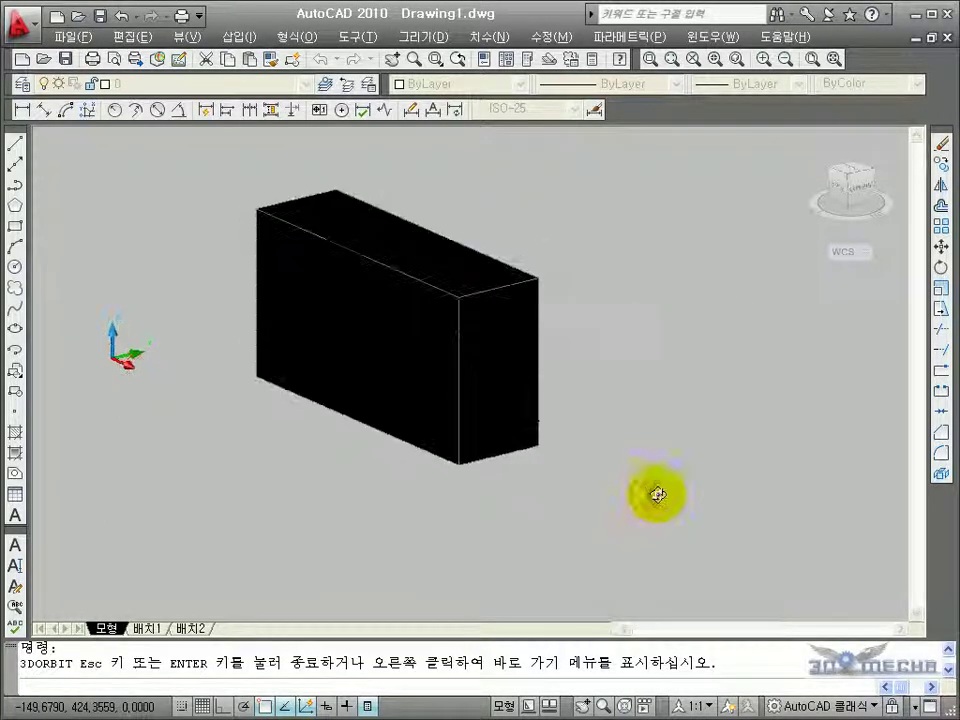
{"action": "right_click", "coordinate": [625, 290]}
{"action": "left_click", "coordinate": [615, 298]}
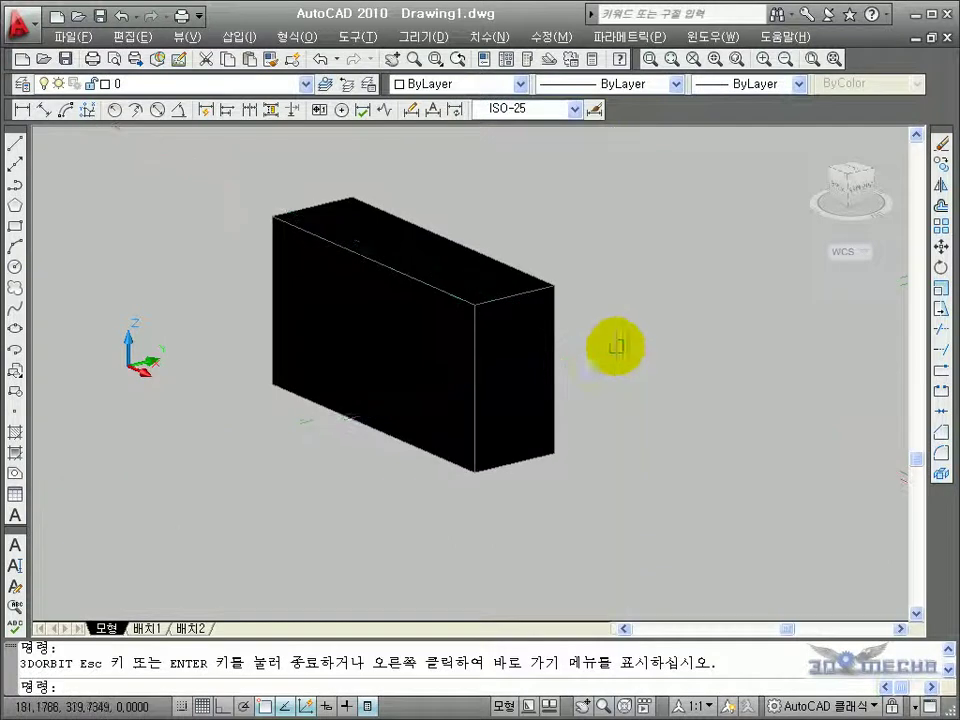
Pan slightly and apply VPOINT 0,0,1 to view the black box from above
{"action": "middle_click_drag", "start_coordinate": [614, 347], "coordinate": [585, 353]}
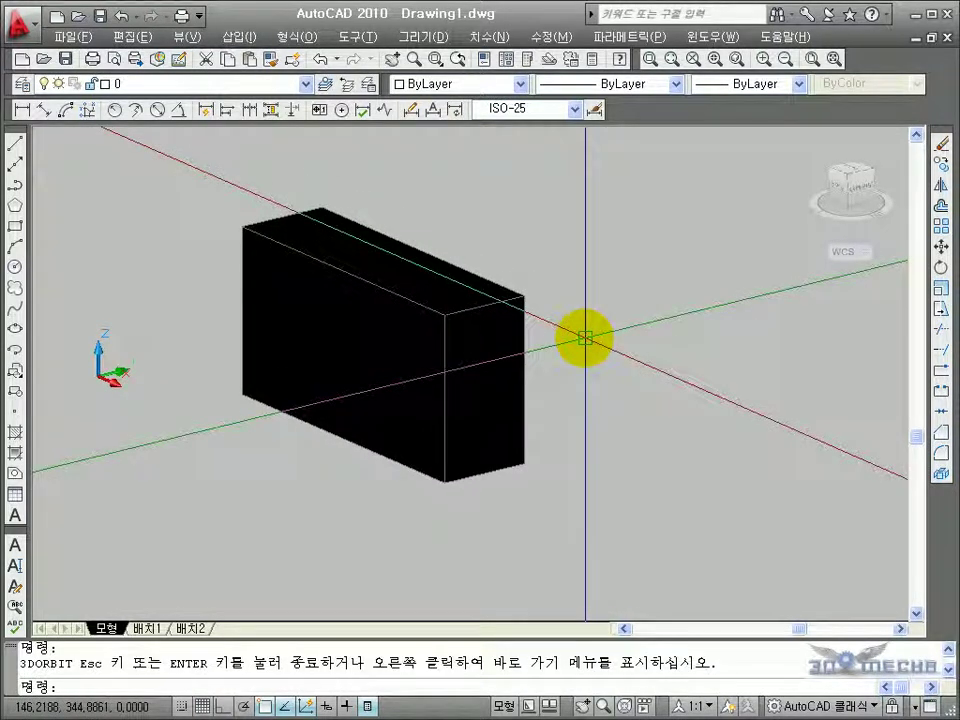
{"action": "type", "text": "VPOINT"}
{"action": "key", "text": "Return"}
{"action": "type", "text": "0,0,1"}
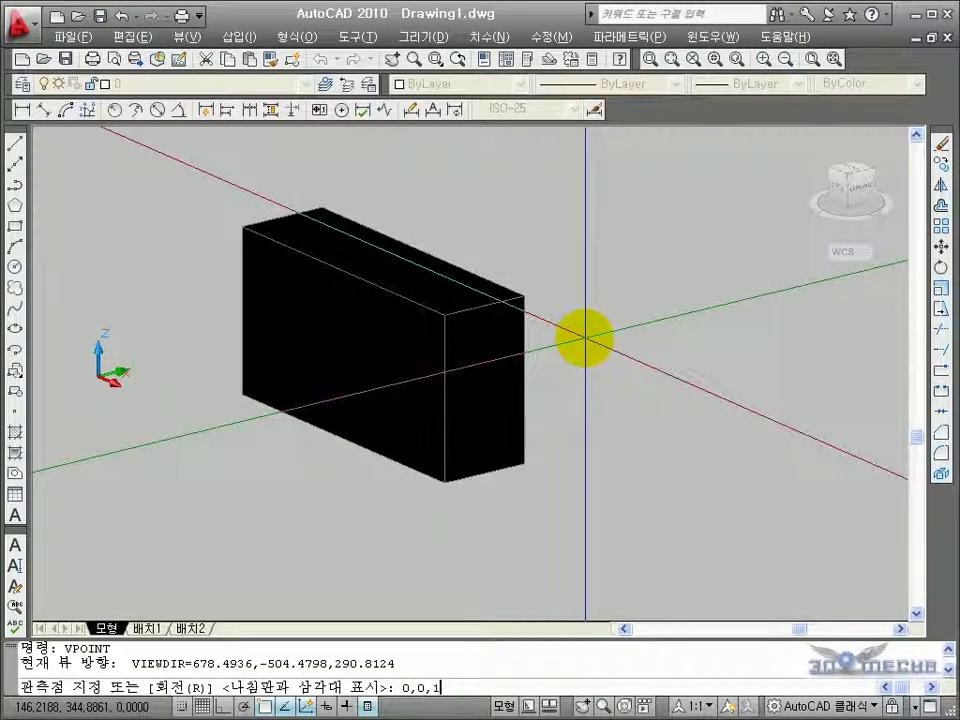
{"action": "key", "text": "Return"}
{"action": "key", "text": "Escape"}
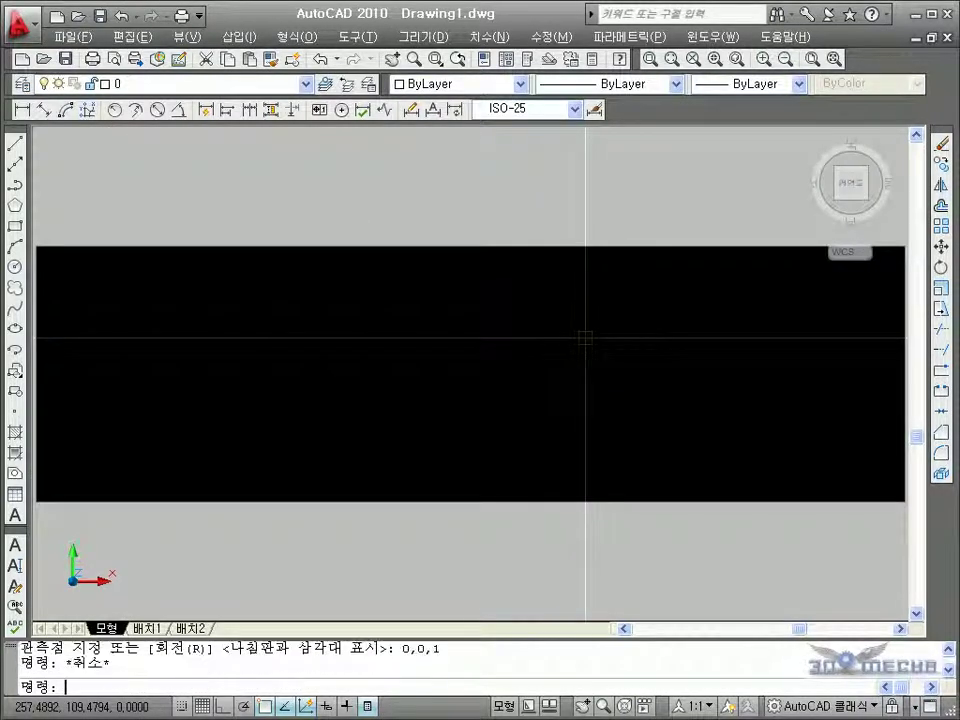
{"action": "type", "text": "3"}
{"action": "key", "text": "Return"}
{"action": "key", "text": "Escape"}
Switch the top-view box to a wireframe visual style during 3DORBIT, showing only its outline on grey
{"action": "type", "text": "3DO"}
{"action": "key", "text": "Return"}
{"action": "right_click", "coordinate": [513, 327]}
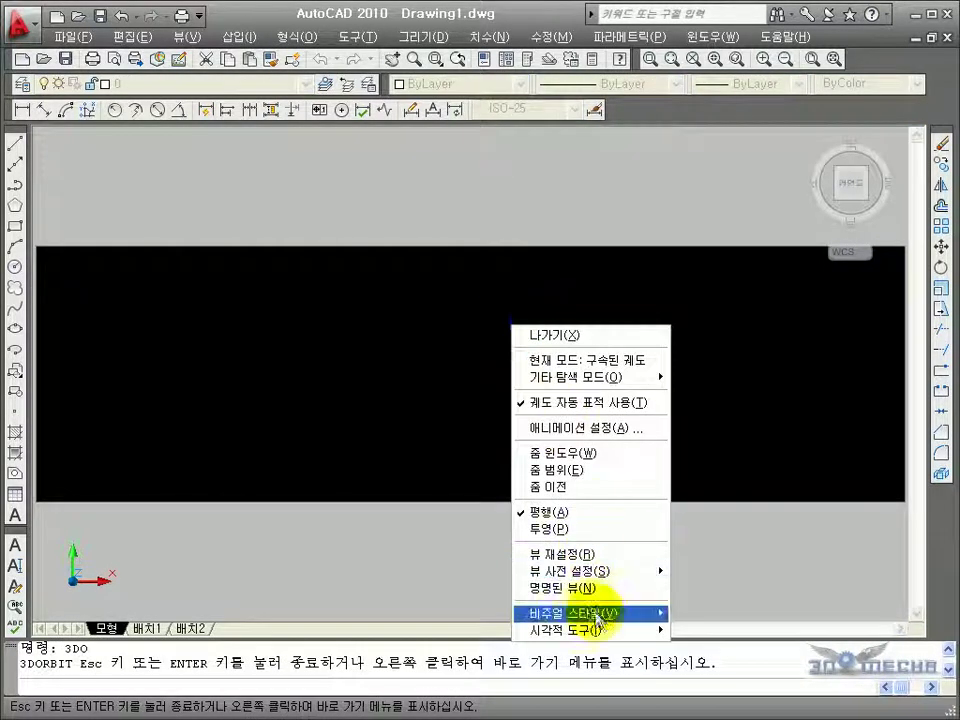
{"action": "mouse_move", "coordinate": [580, 612]}
{"action": "left_click", "coordinate": [712, 615]}
{"action": "left_click_drag", "start_coordinate": [530, 460], "coordinate": [495, 424]}
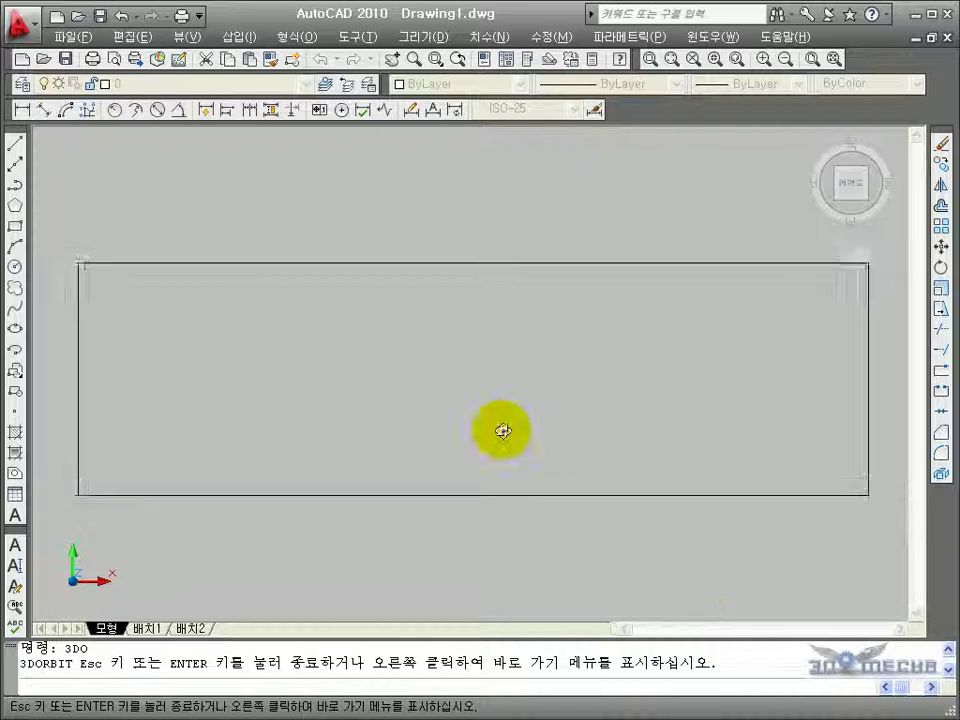
{"action": "key", "text": "Escape"}
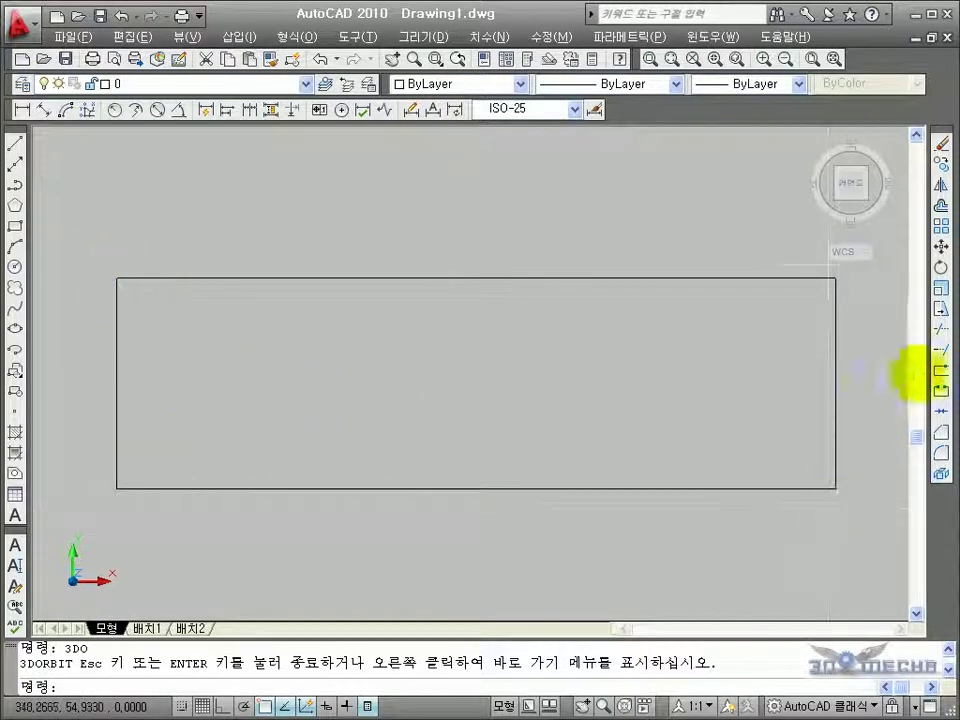